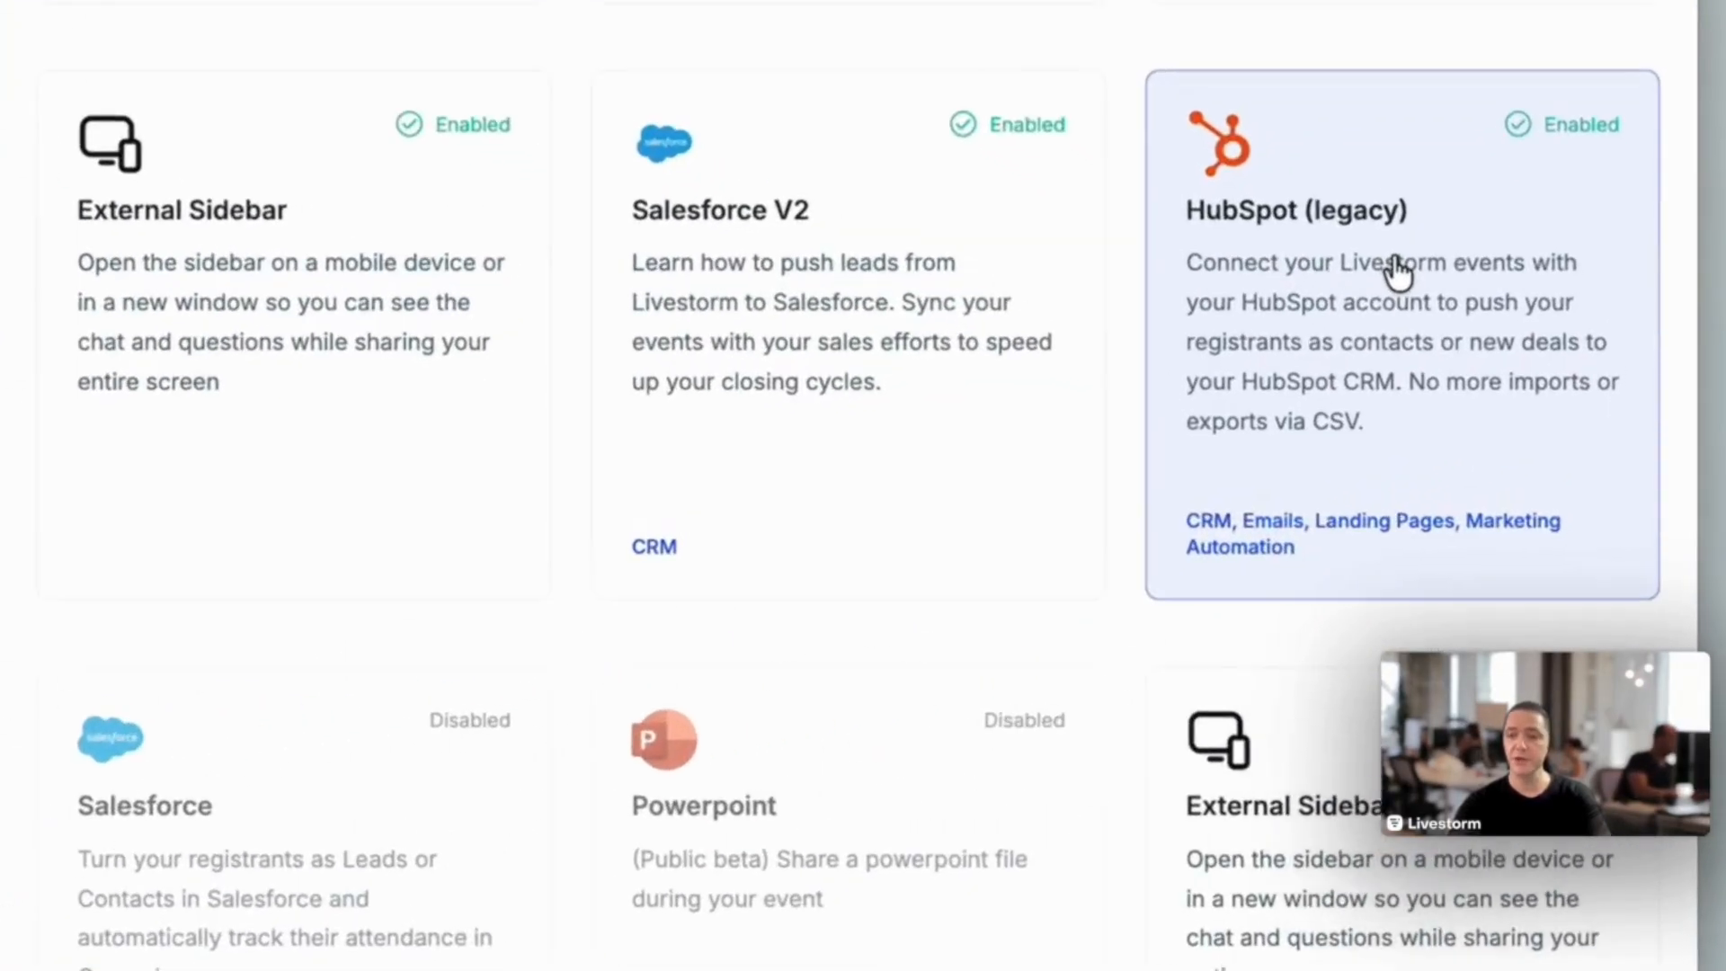
- Disable the HubSpot (legacy) app and start enabling the newer HubSpot app from the marketplace
click(1513, 383)
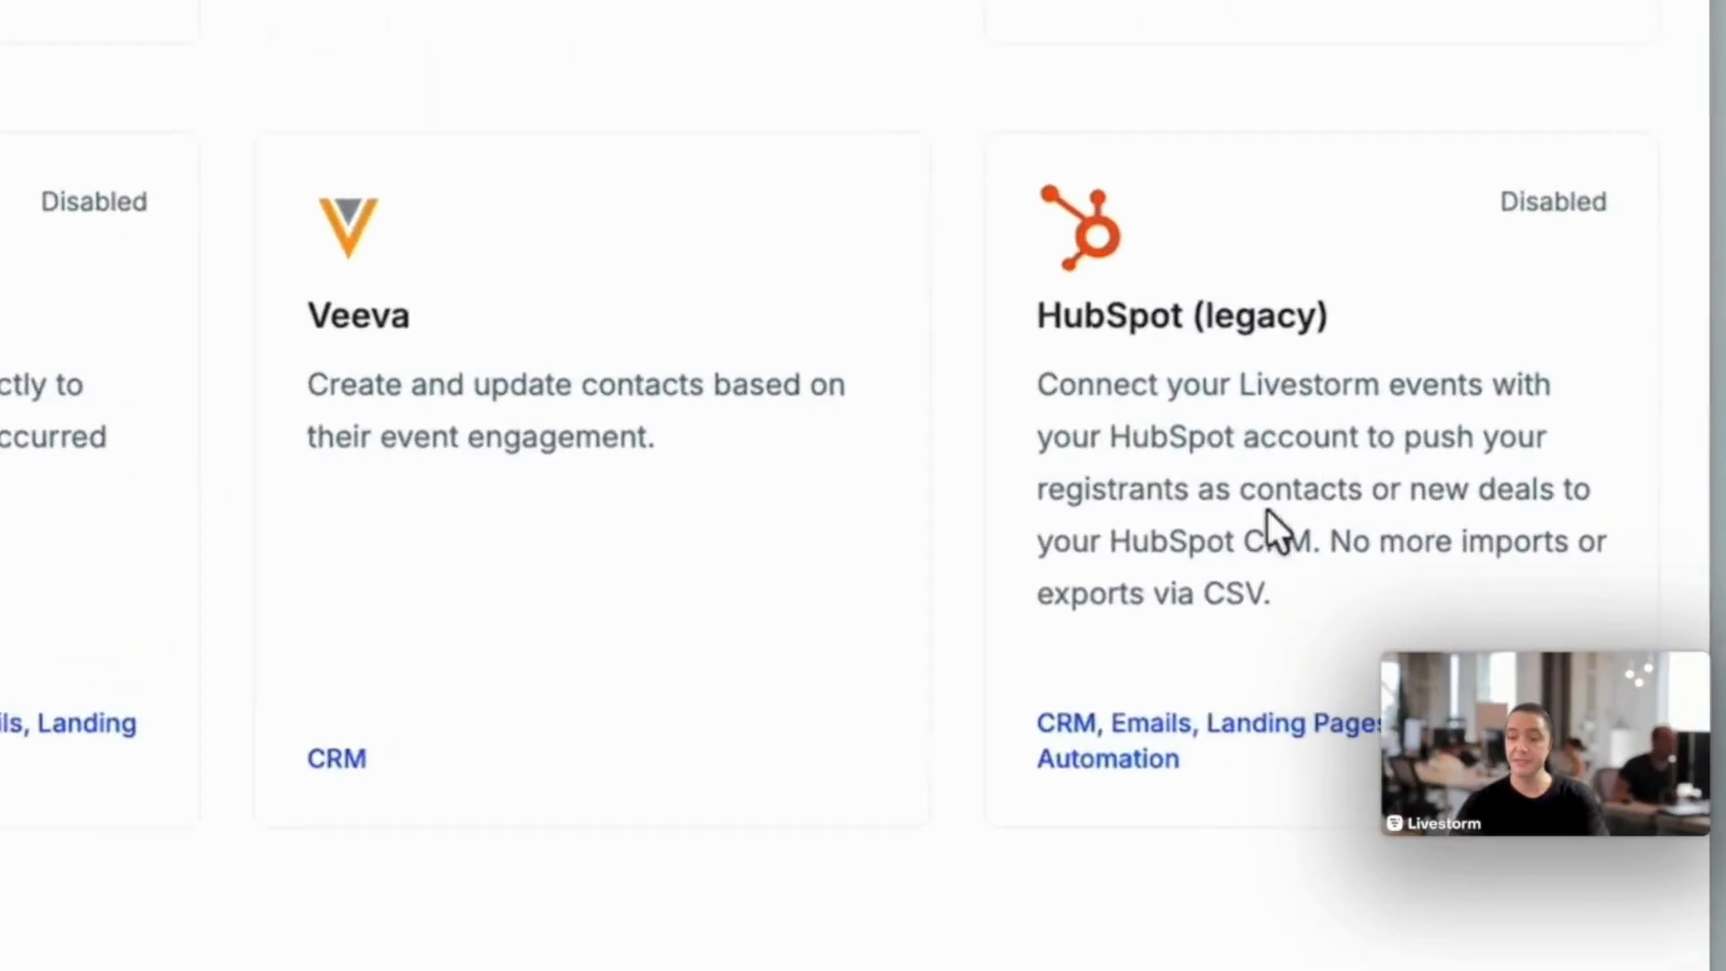
scroll(1492, 575, up, 2)
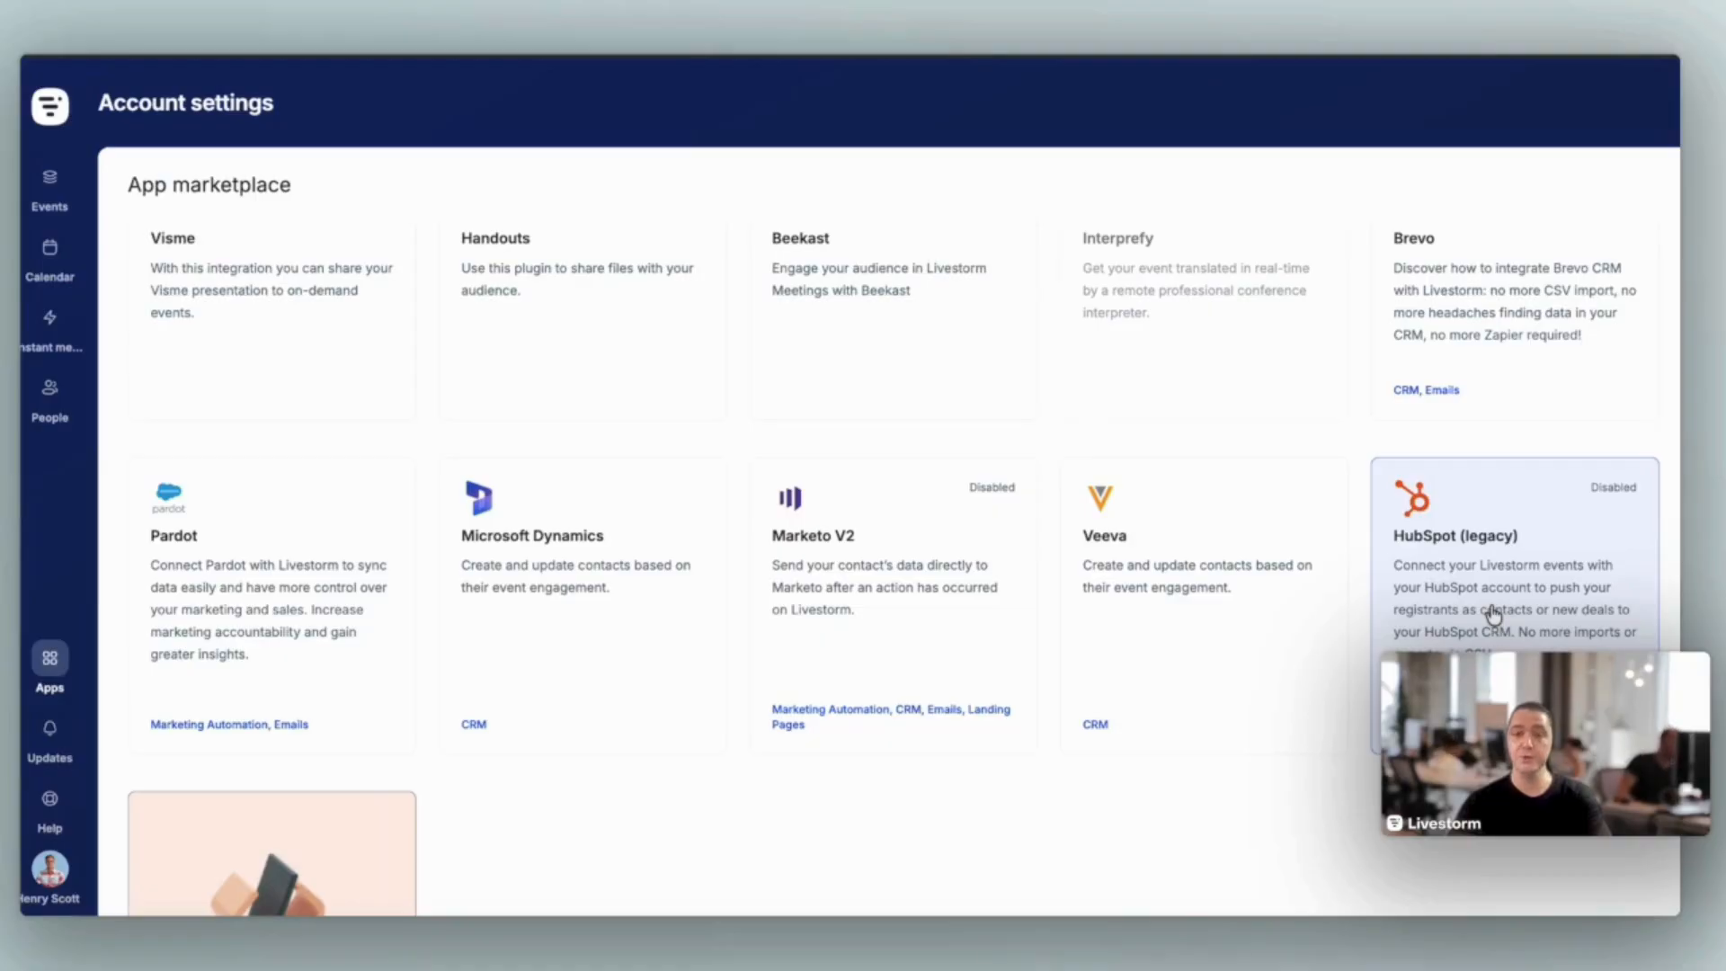
scroll(1493, 616, up, 7)
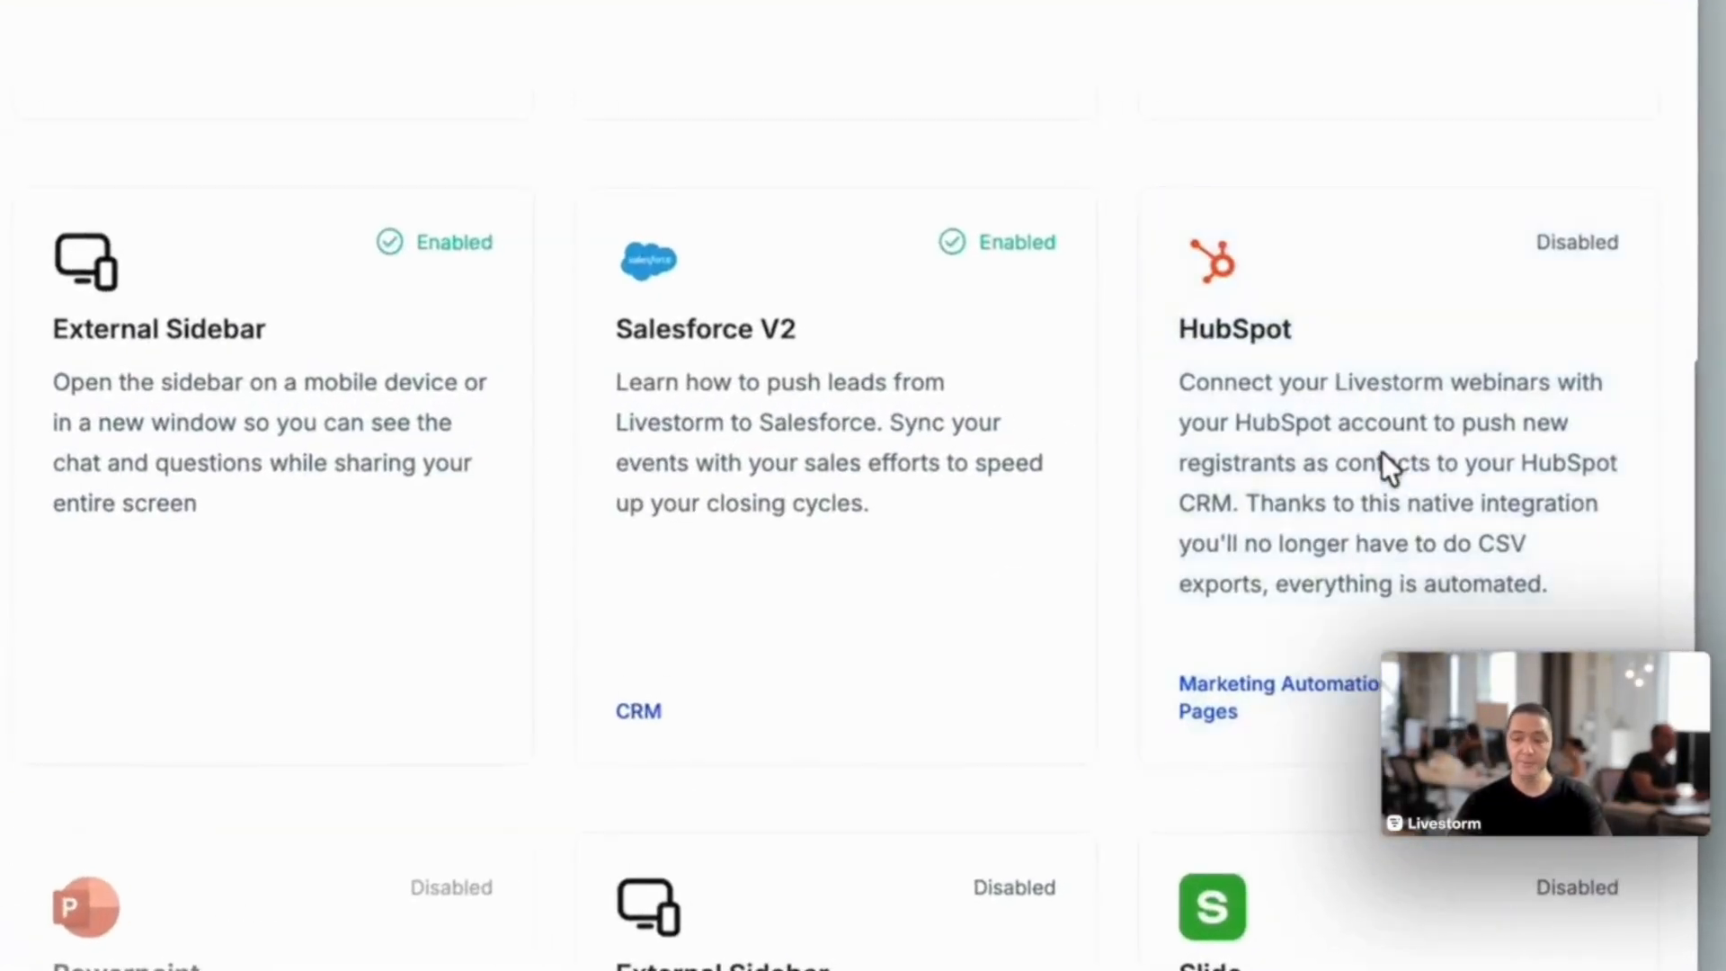
click(1511, 431)
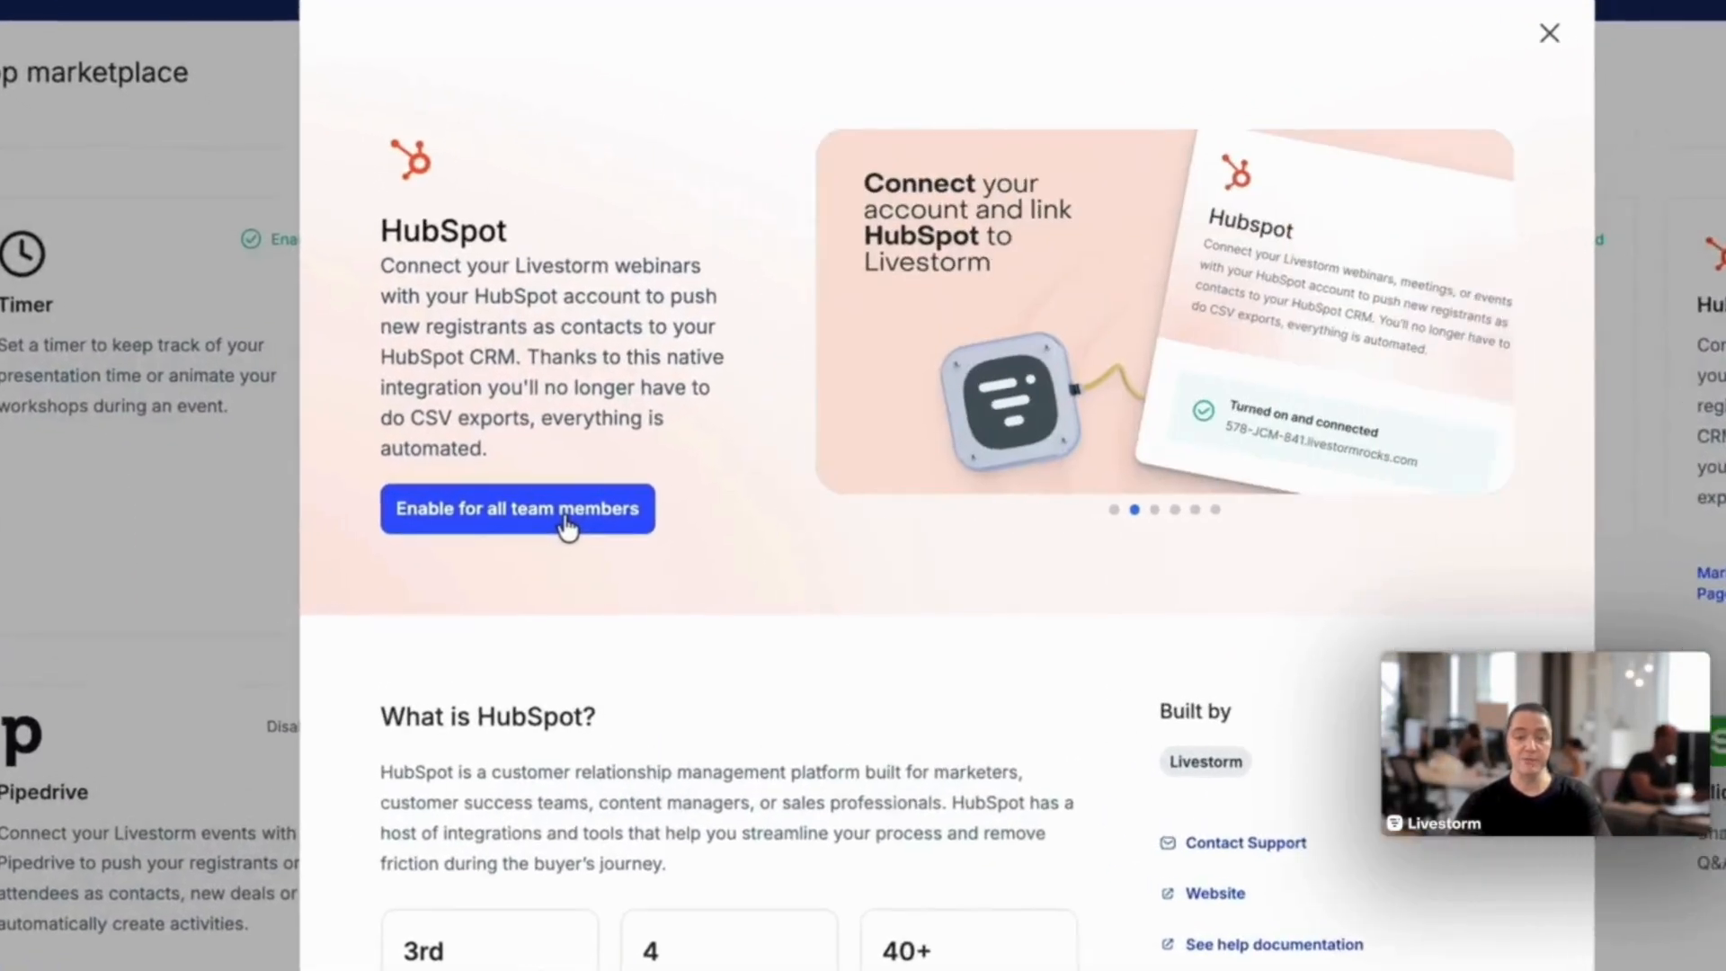
click(562, 529)
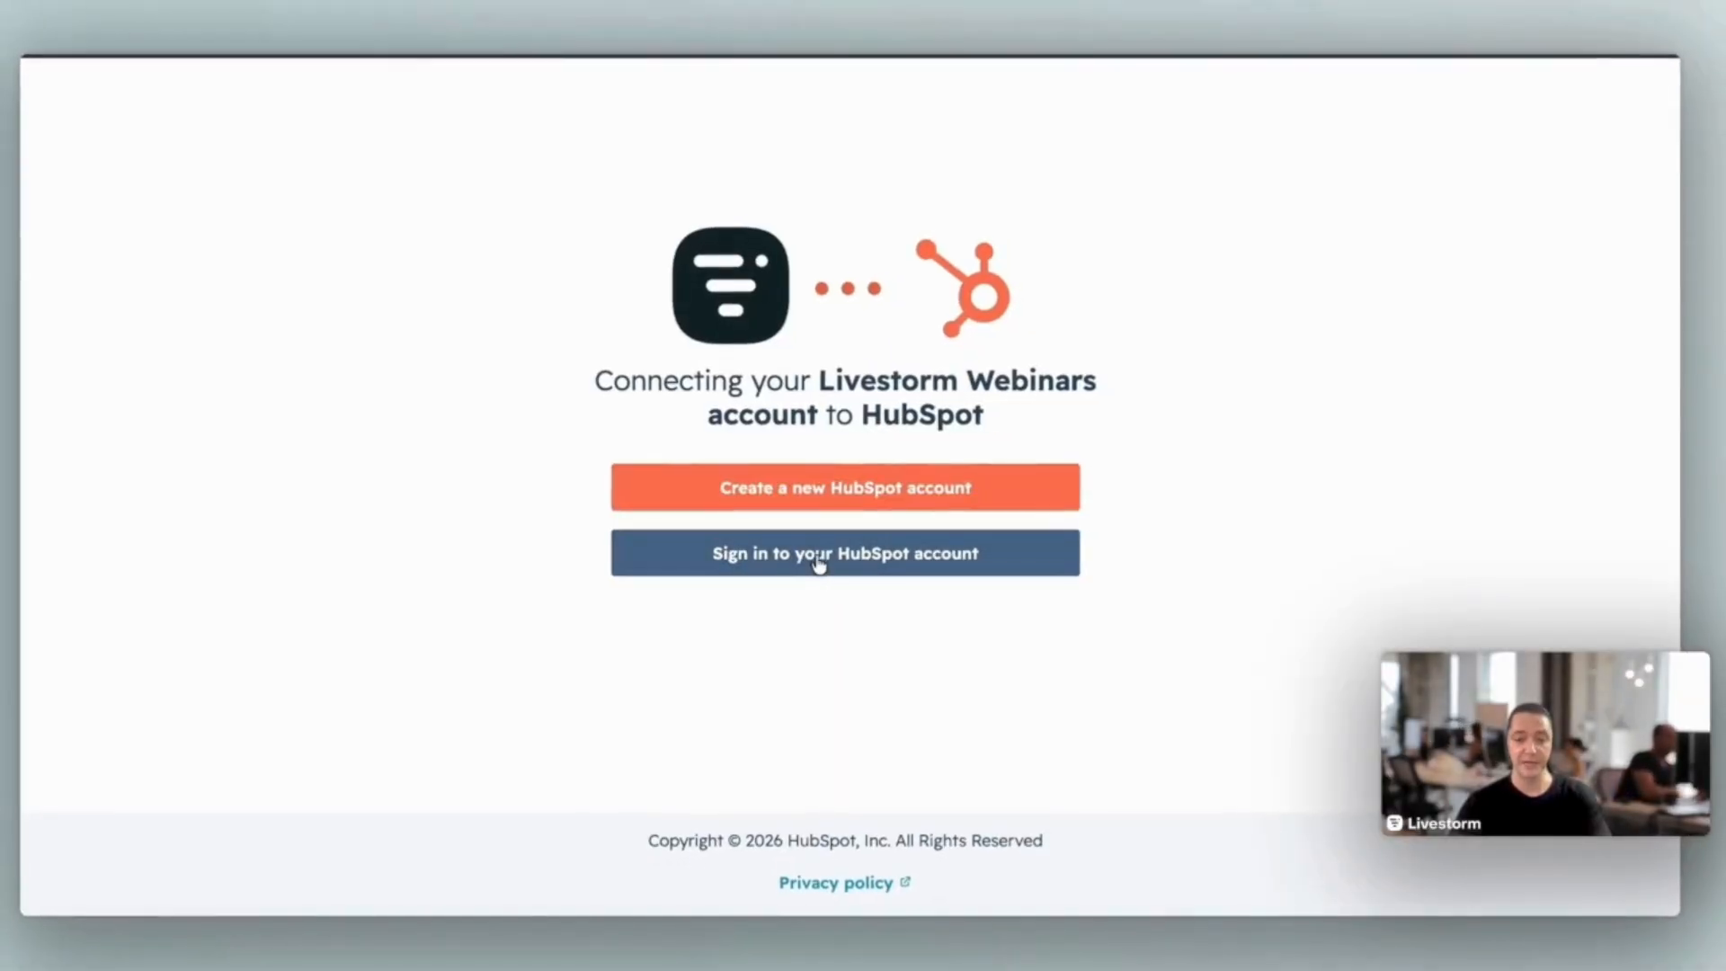
- Sign in to the existing HubSpot account with its e-mail, password and authenticator verification code, and have the device remembered
click(818, 562)
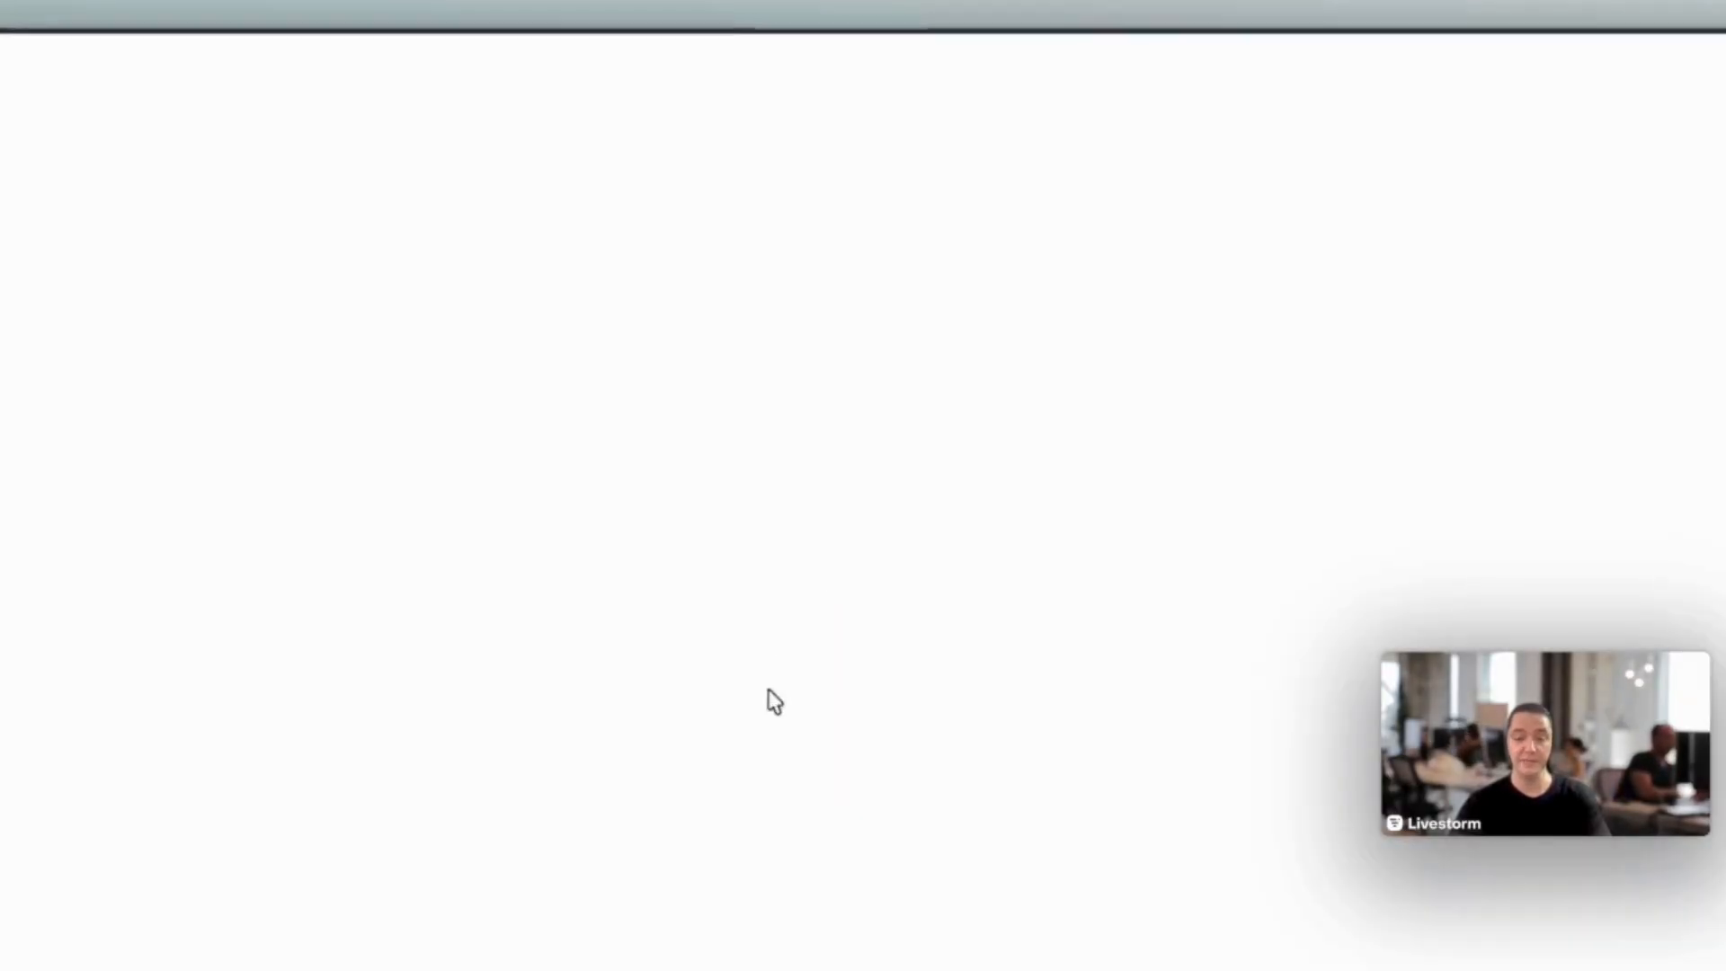
click(680, 592)
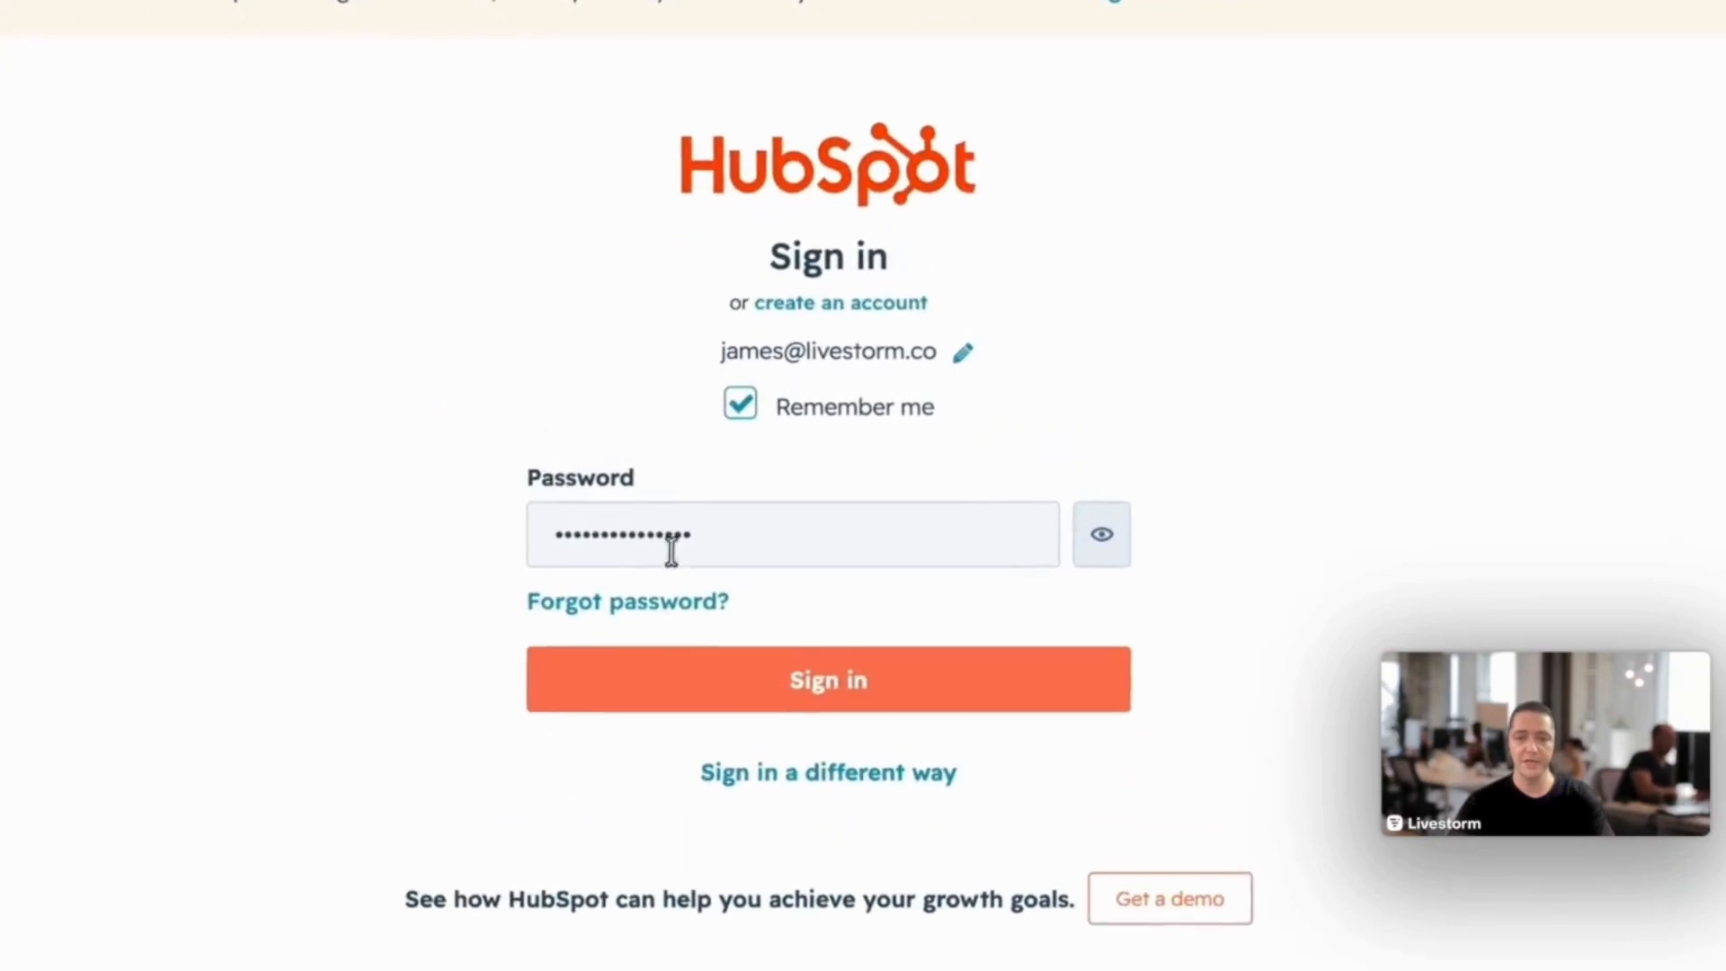
click(732, 678)
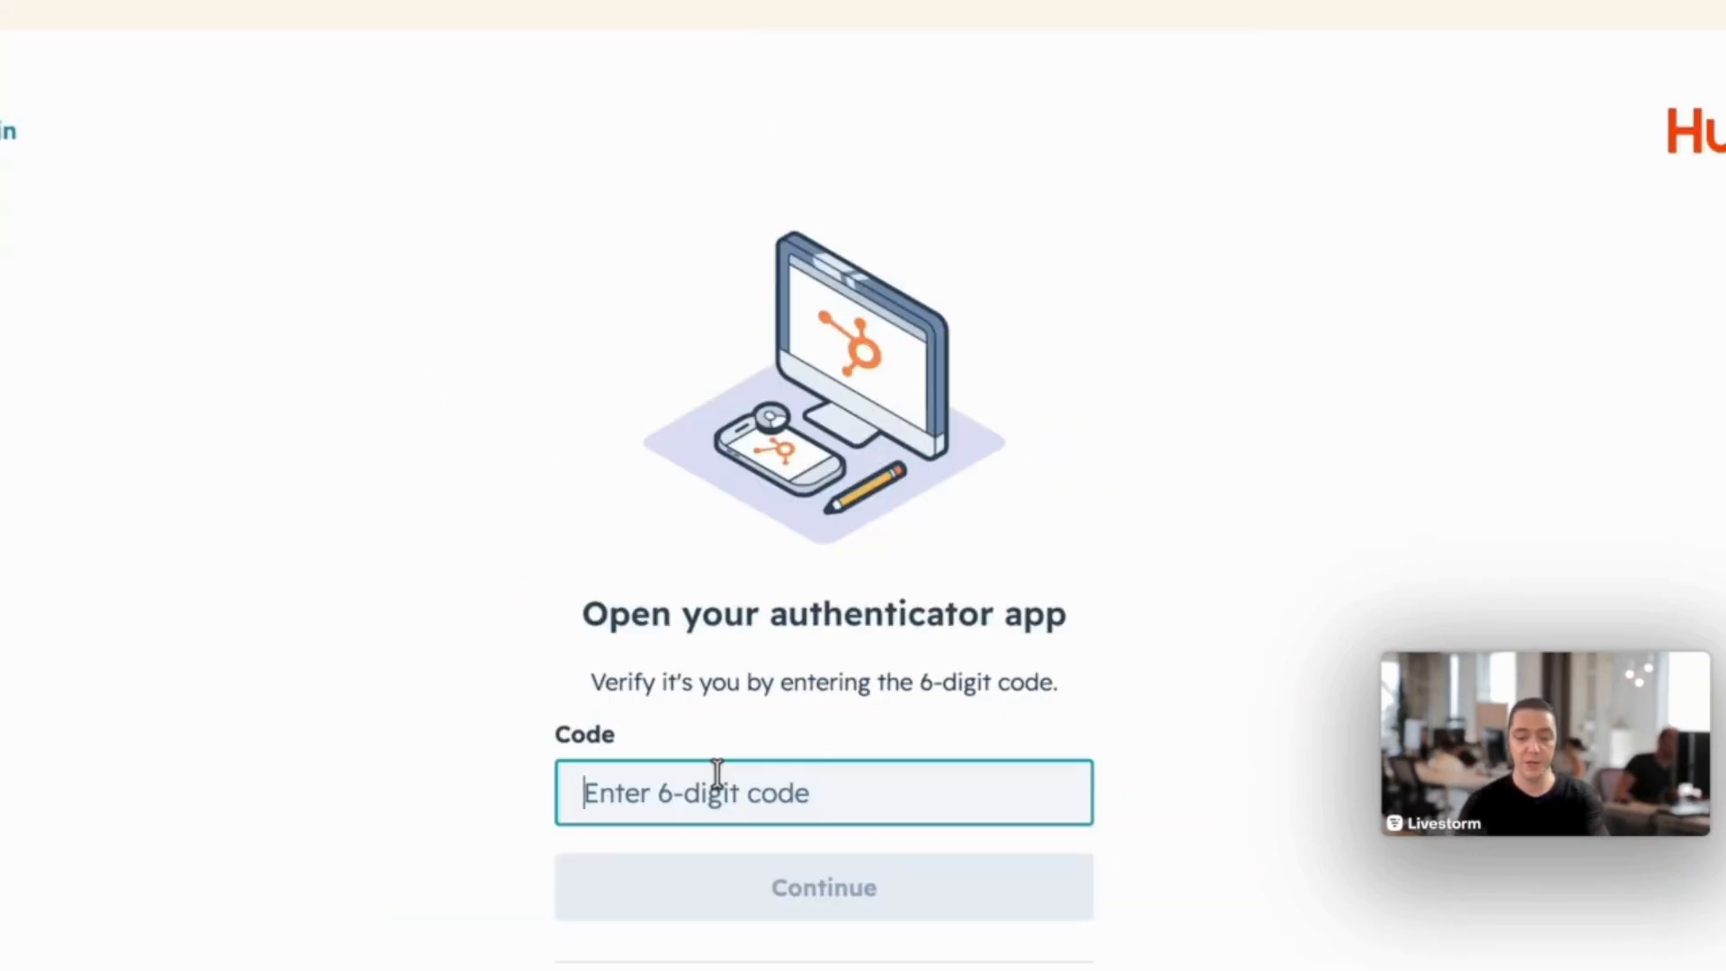
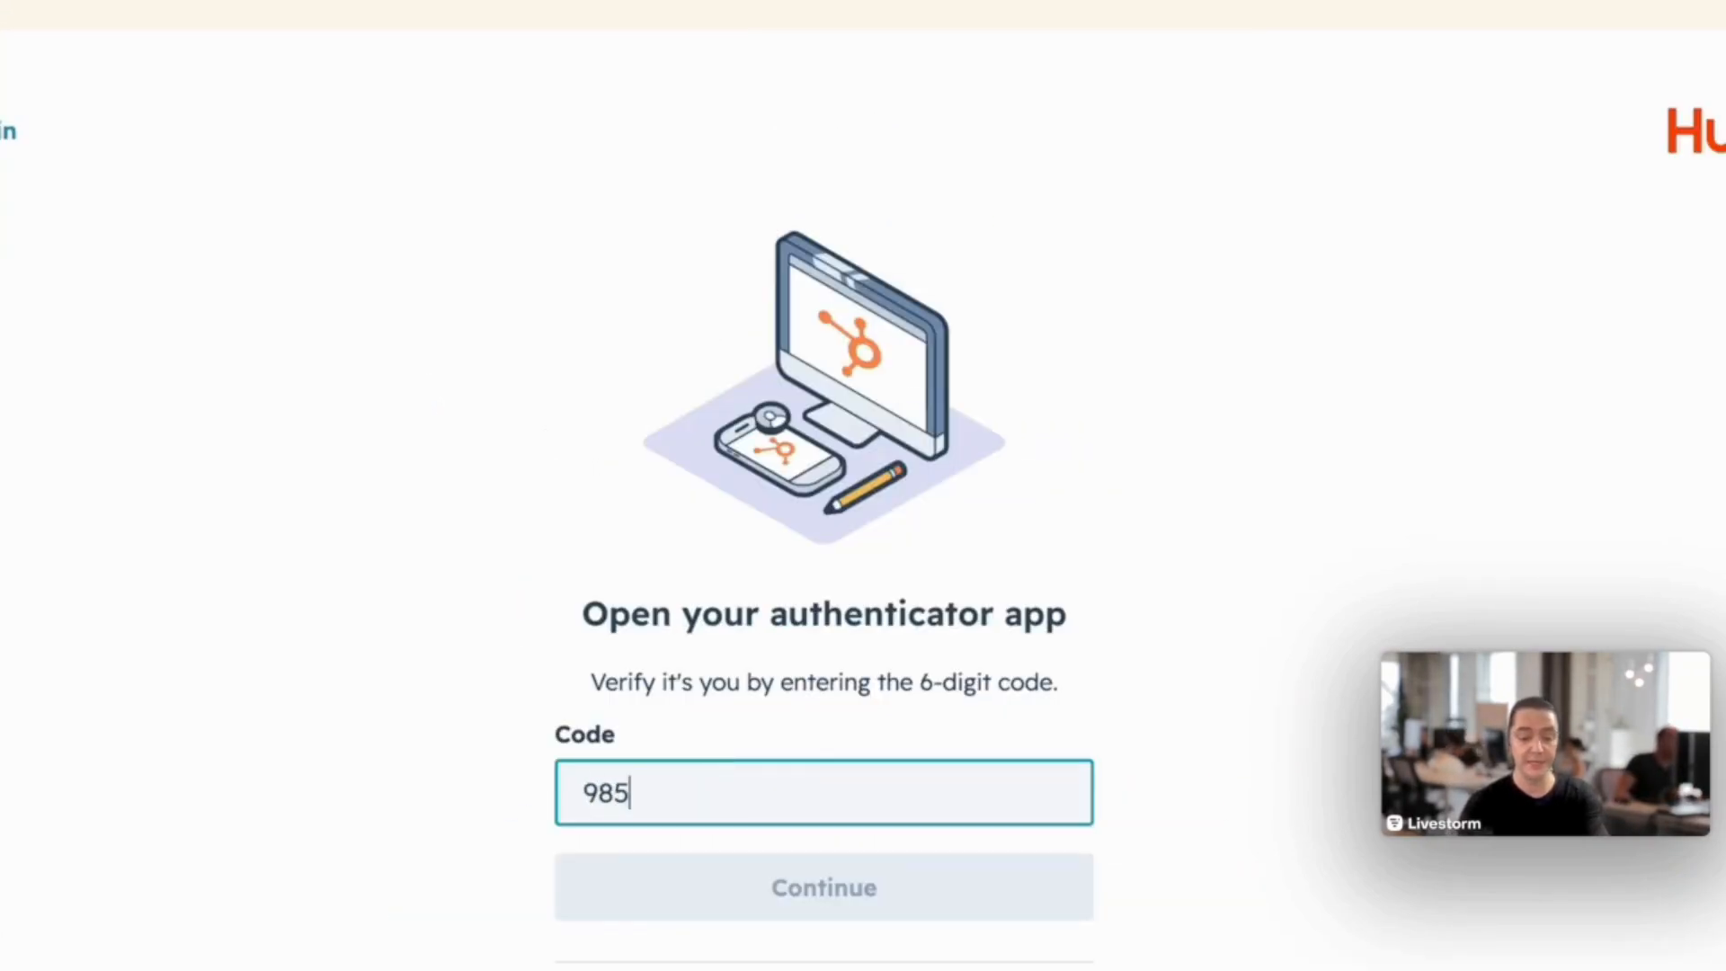
key(Return)
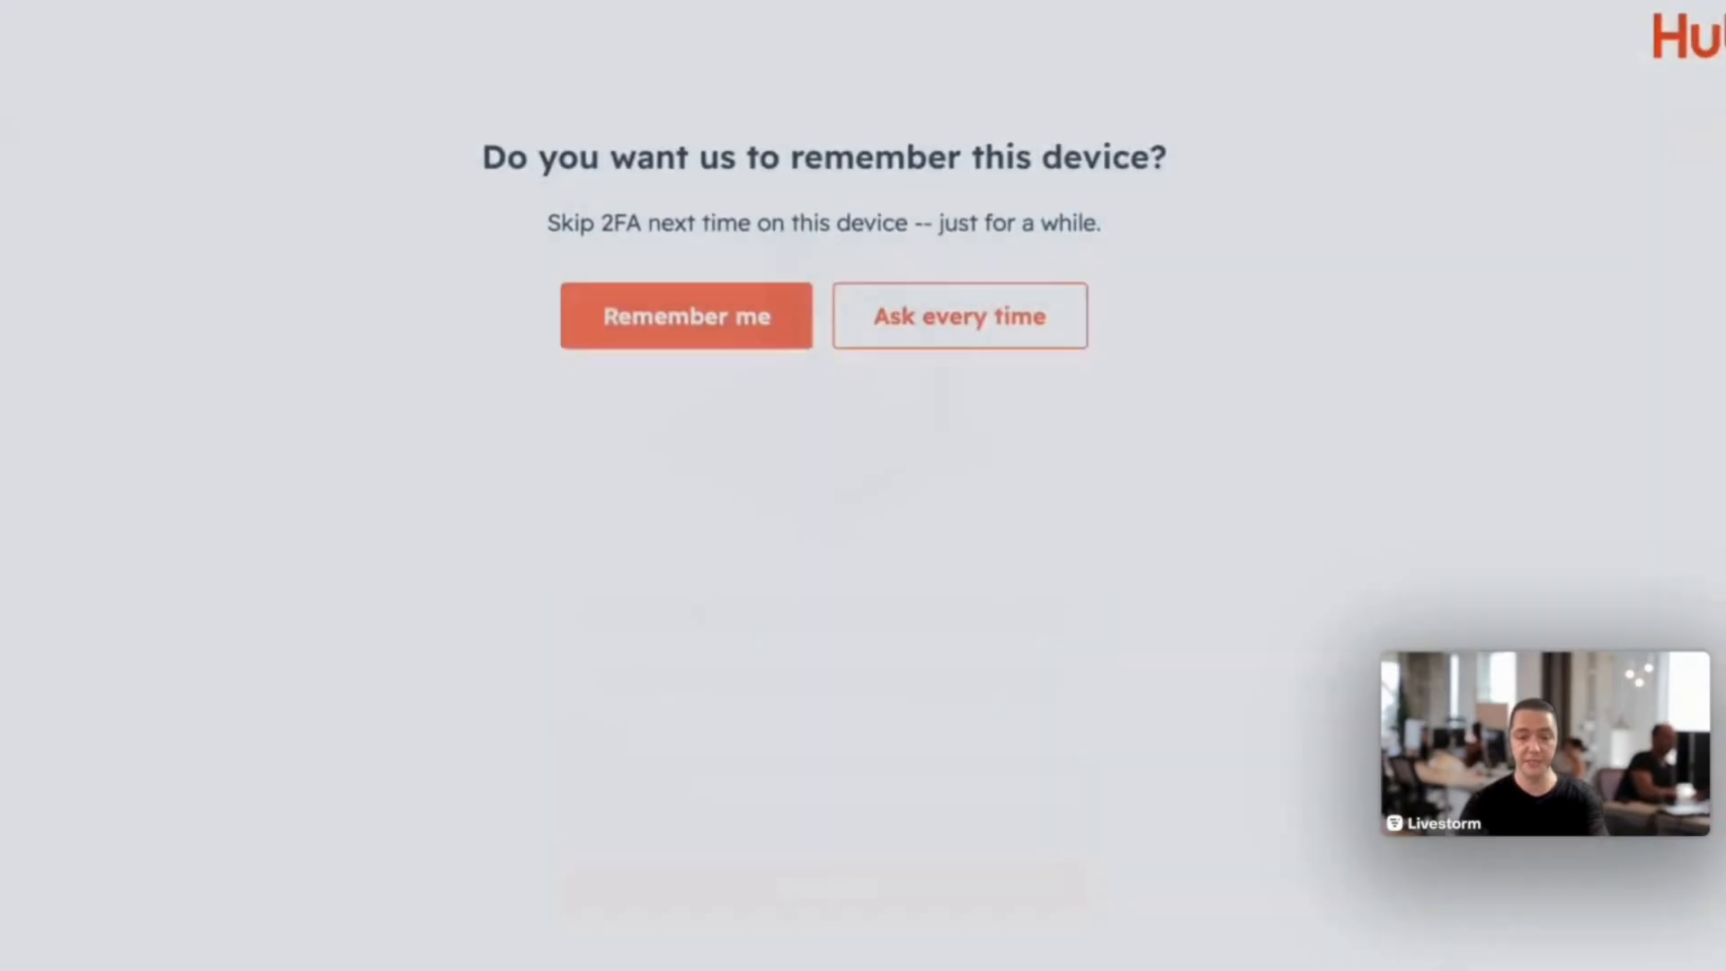
click(718, 340)
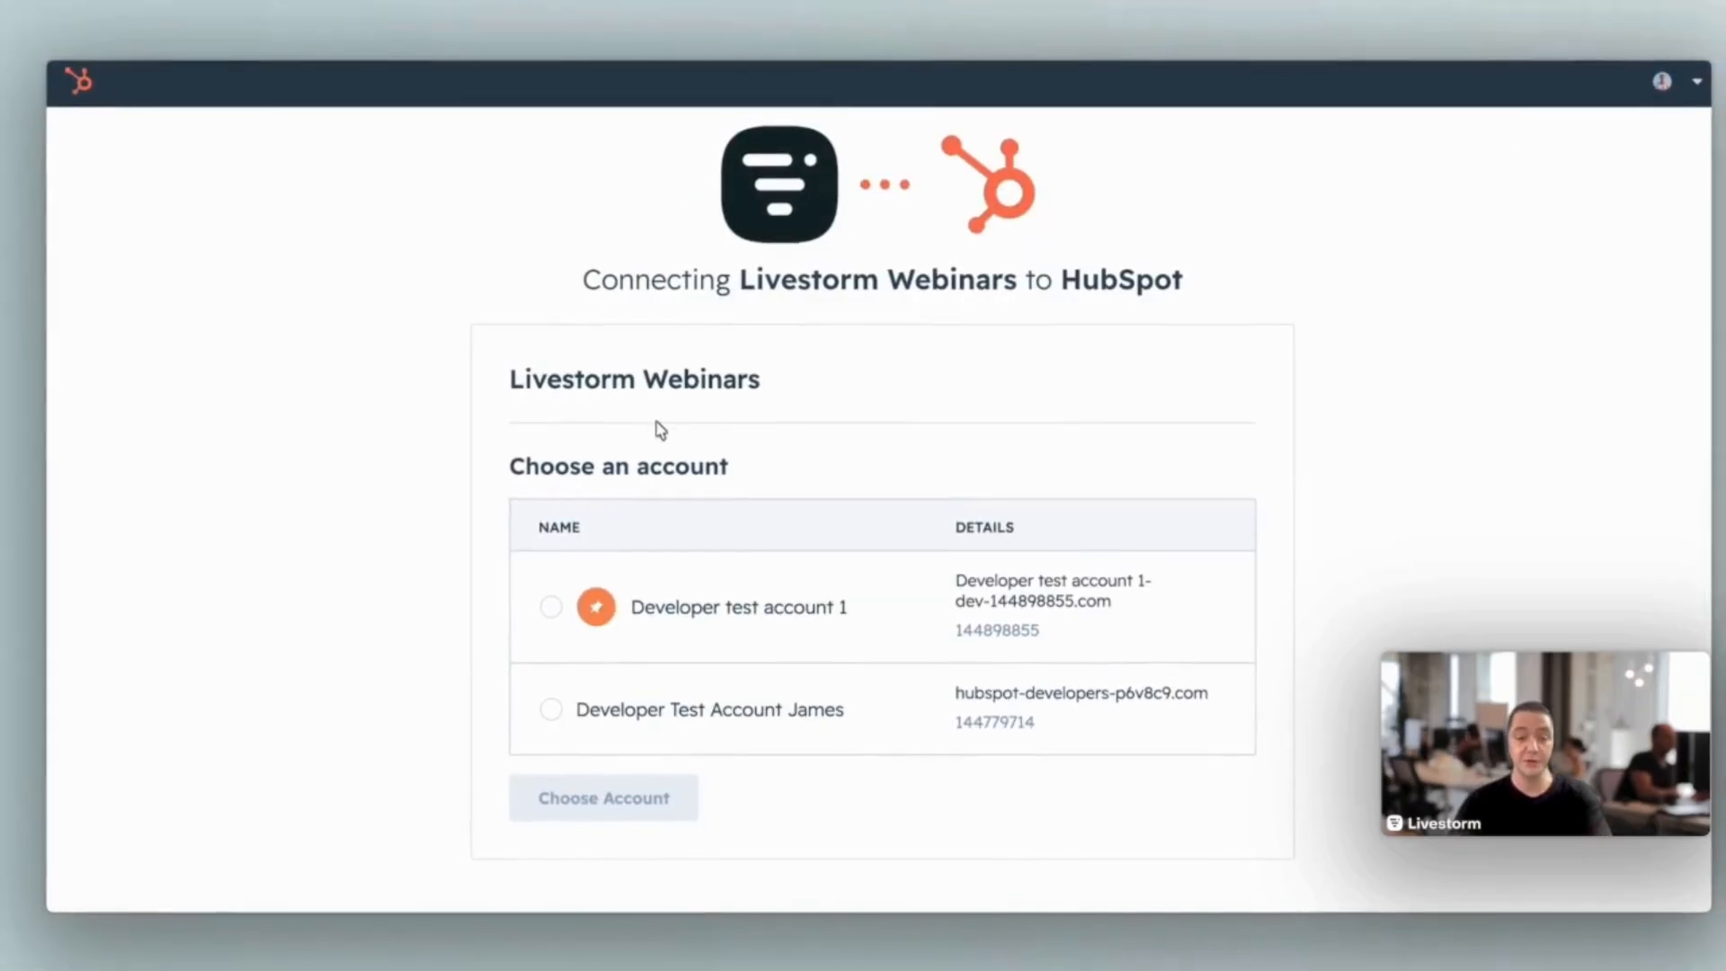
- Choose Developer test account 1 as the HubSpot account to connect to Livestorm Webinars
click(550, 609)
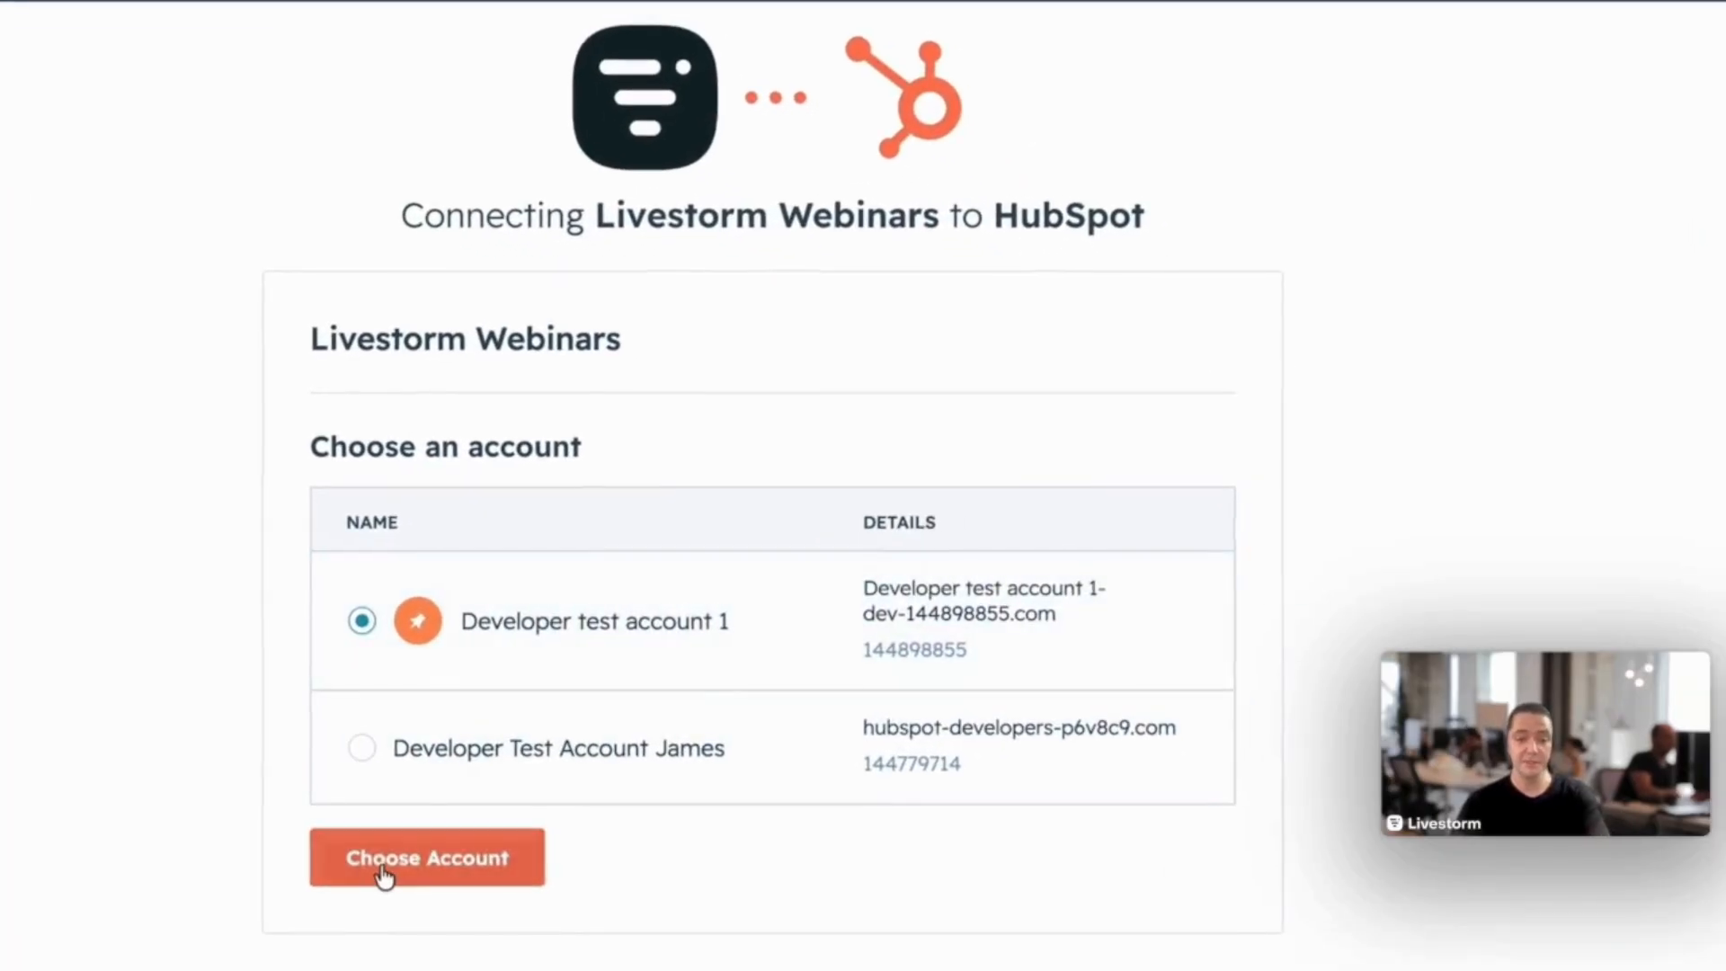
click(385, 858)
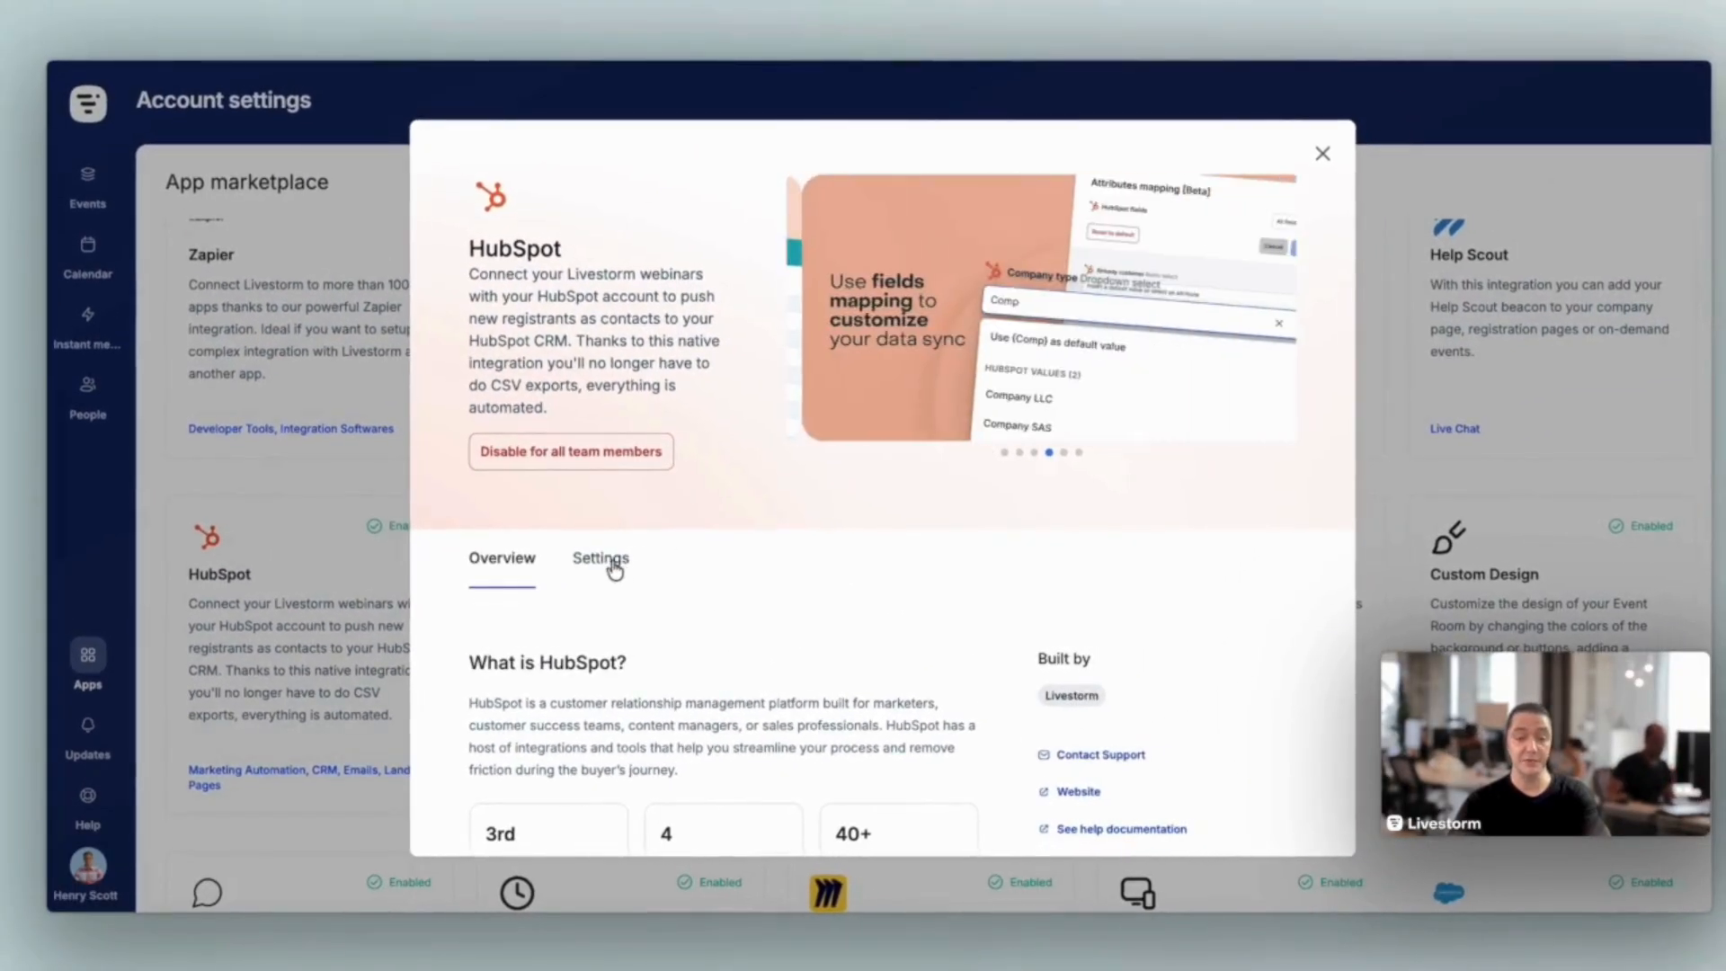
- Open the HubSpot integration's attribute mapping for editing and reset it to the default Livestorm mapping
click(613, 565)
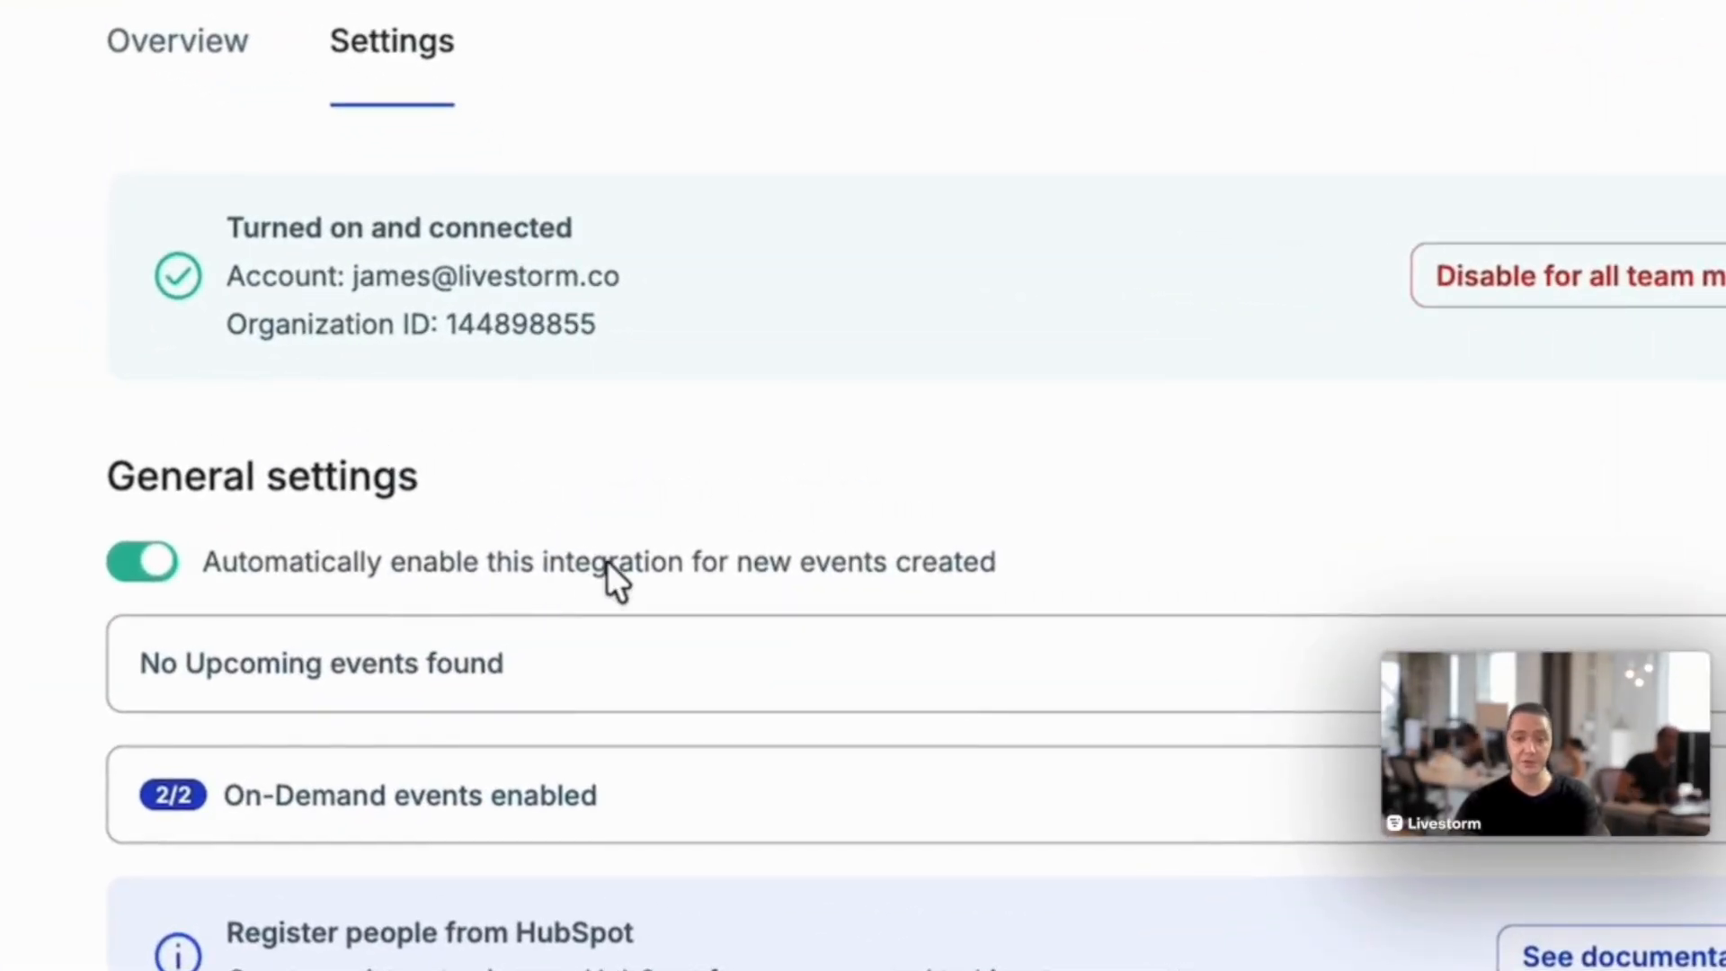
scroll(438, 608, down, 5)
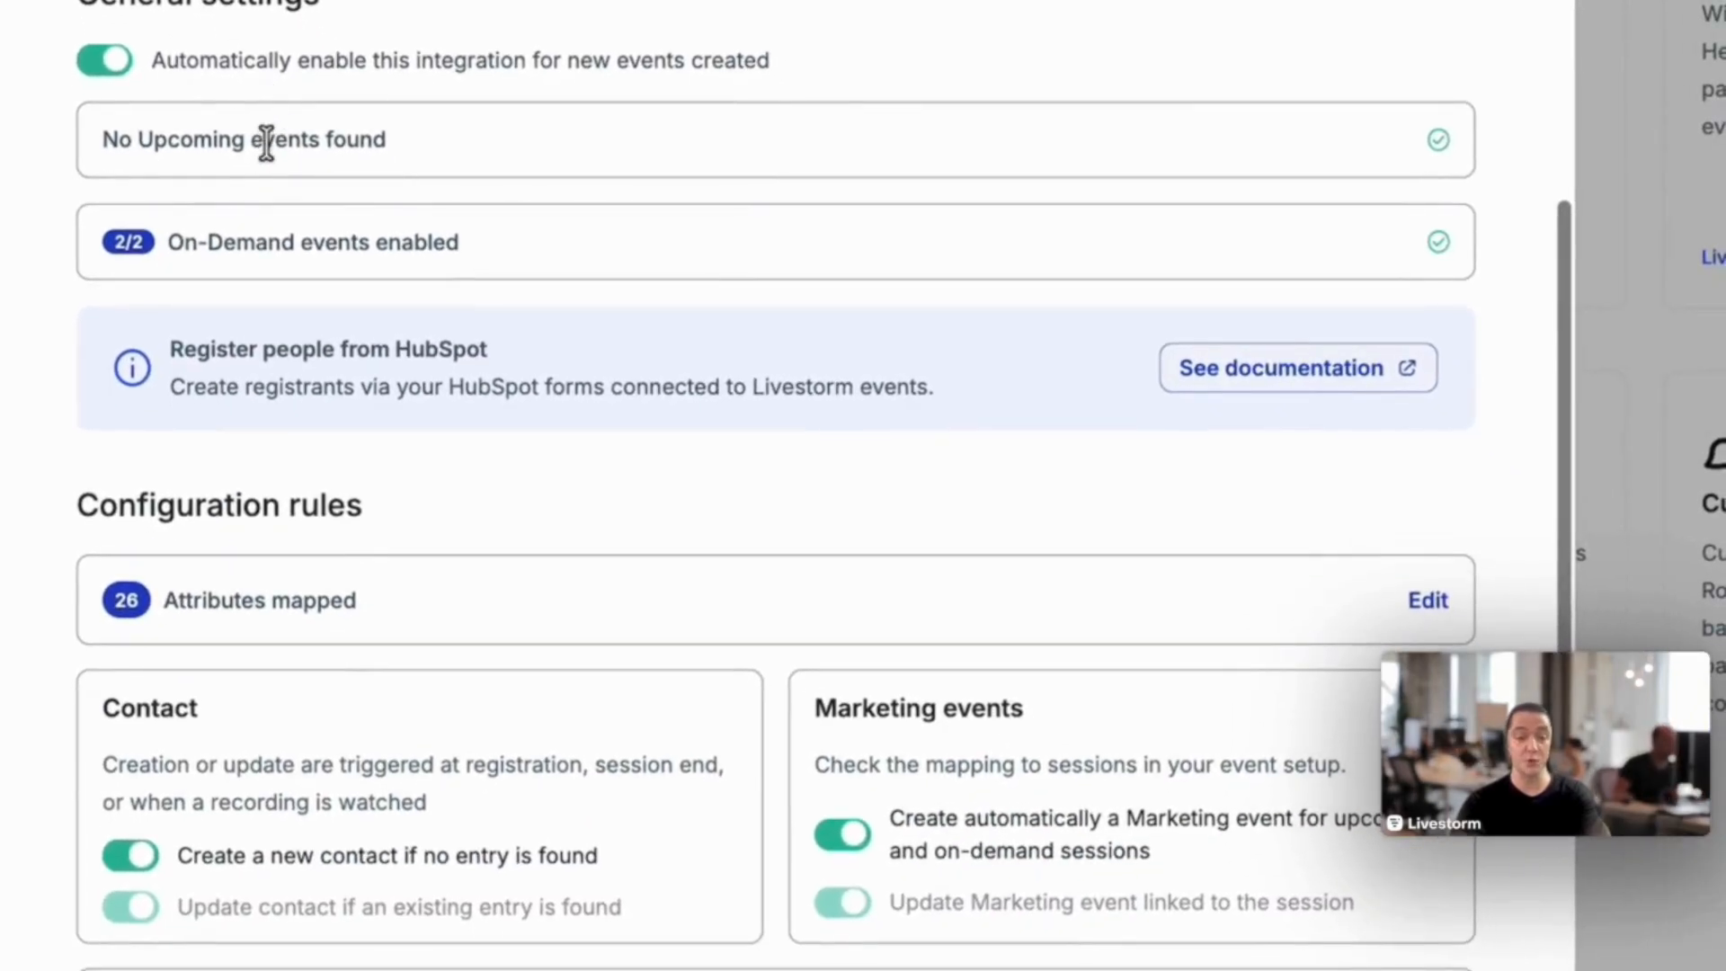
scroll(199, 265, down, 7)
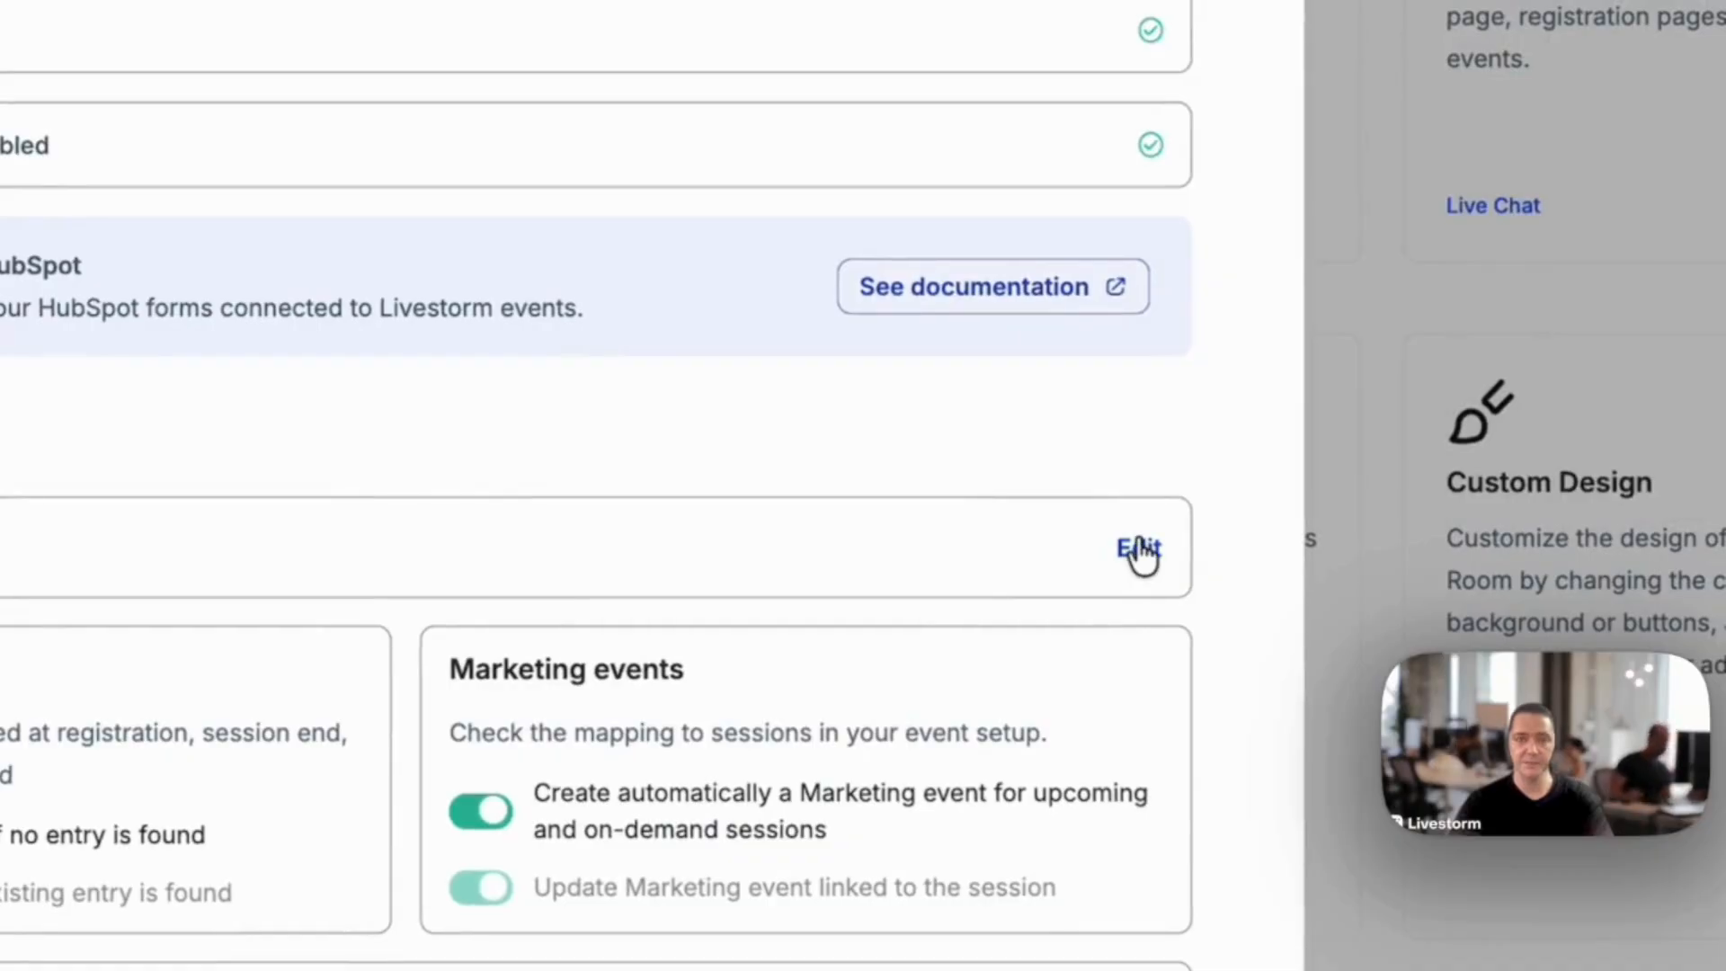
click(1143, 552)
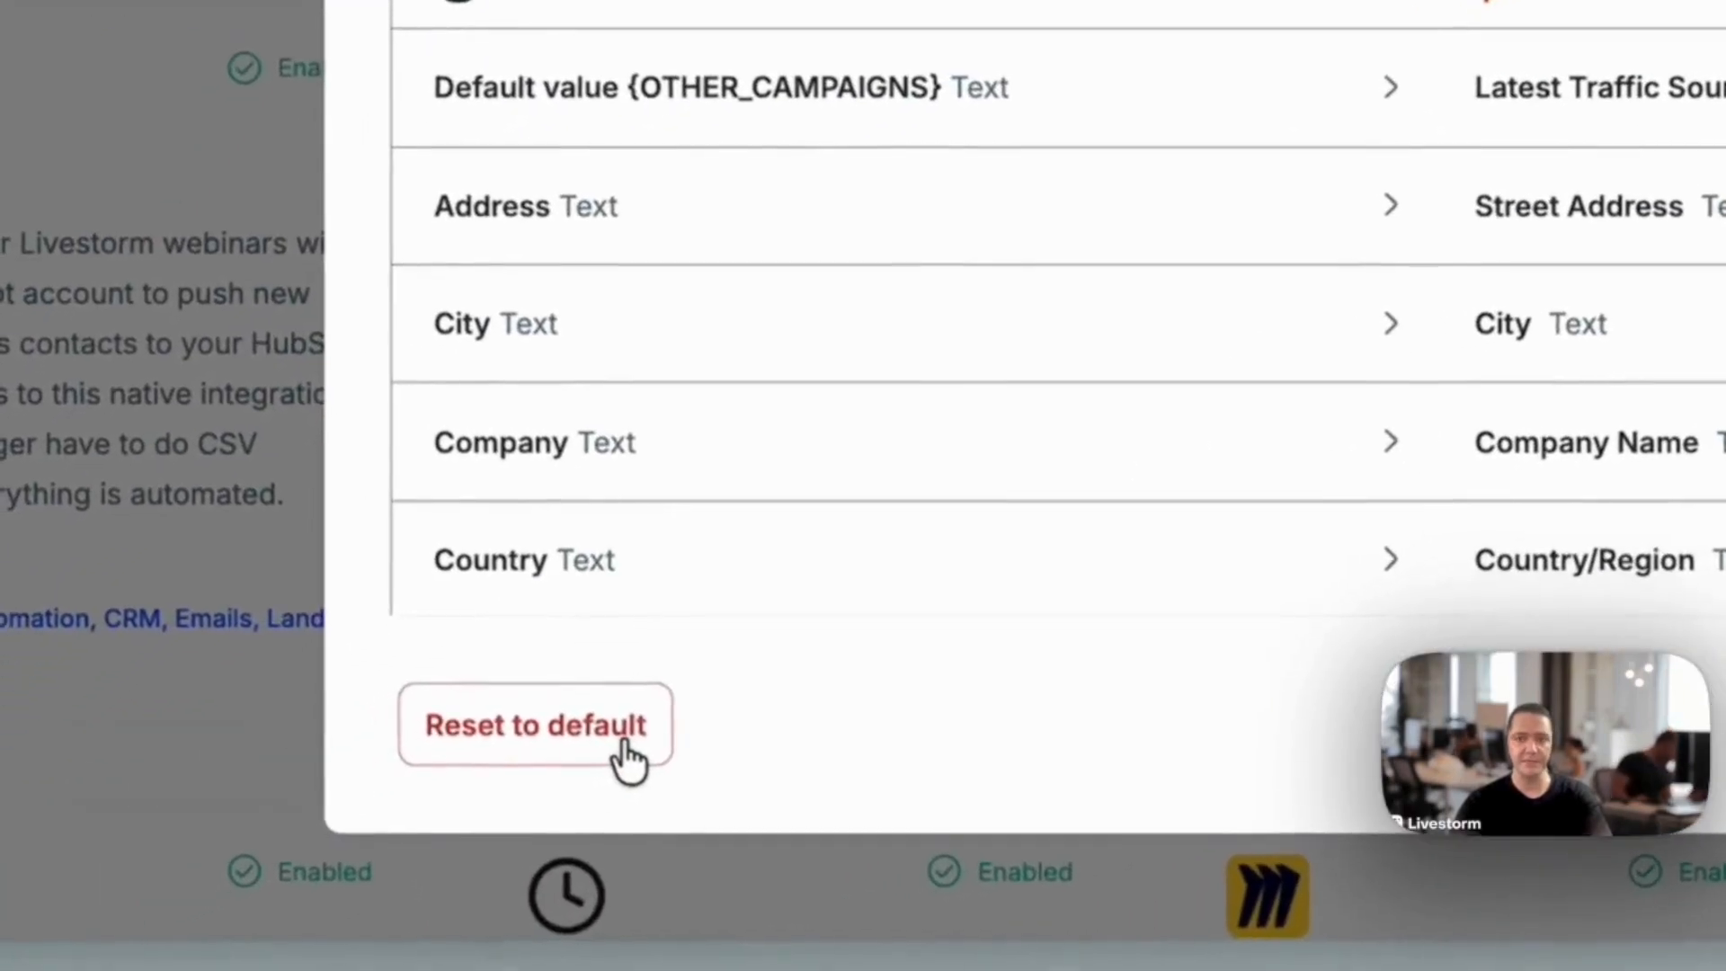
click(601, 769)
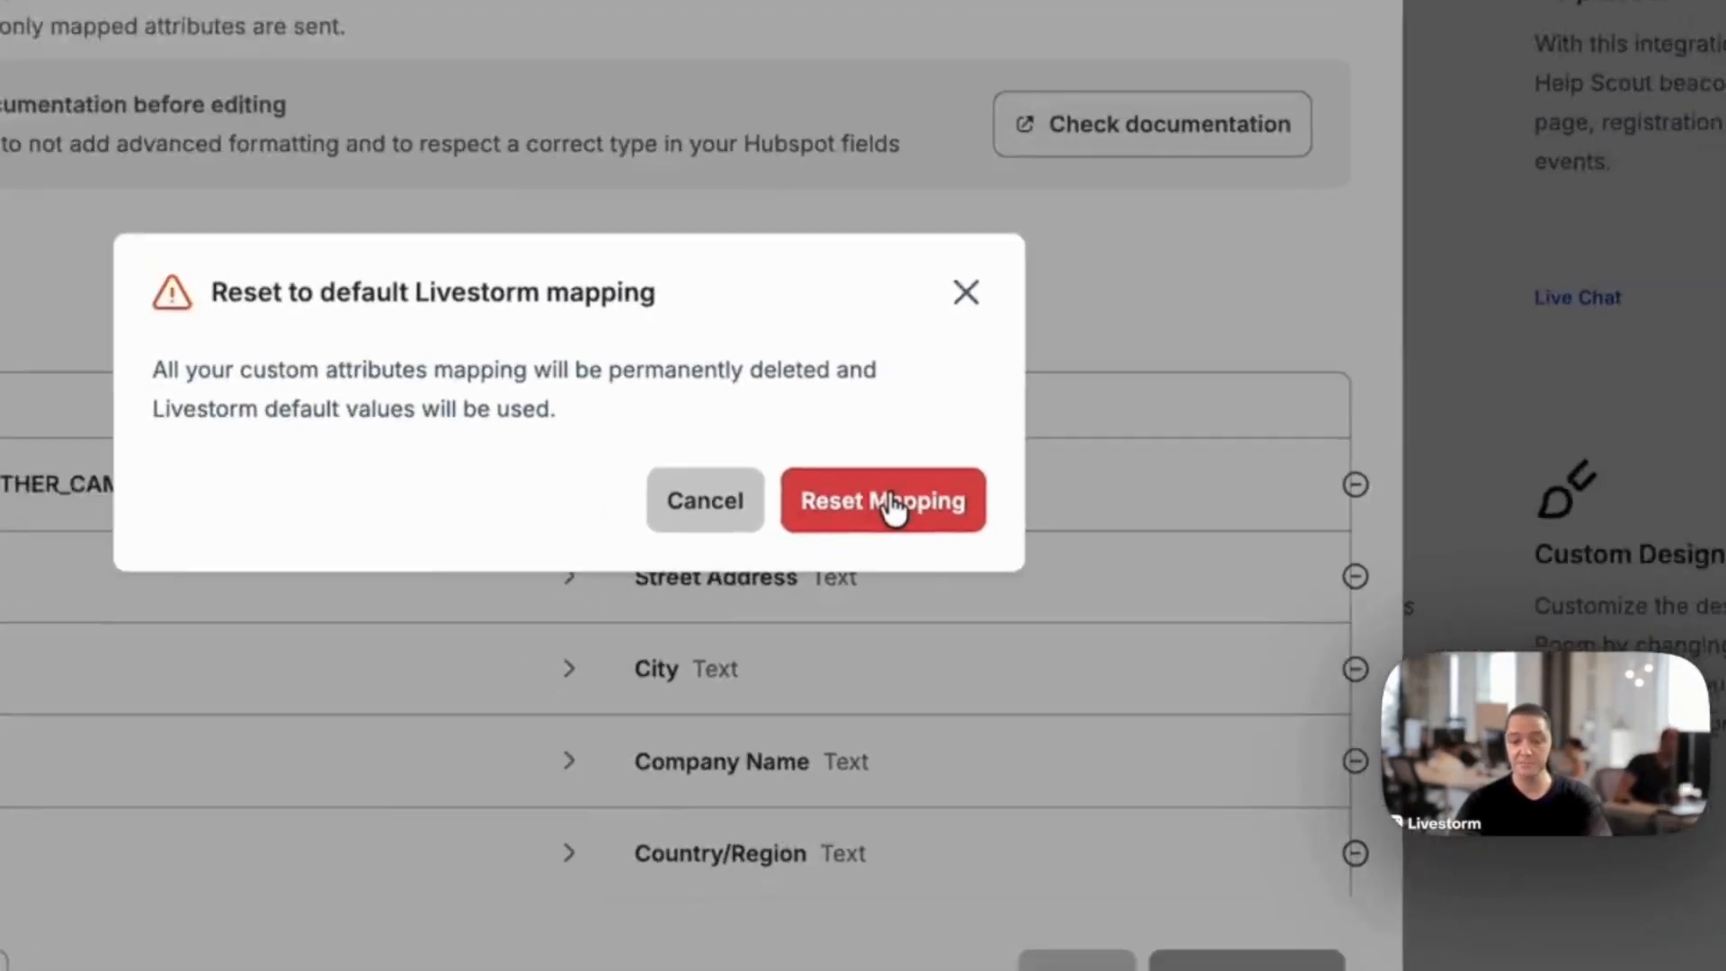
click(821, 495)
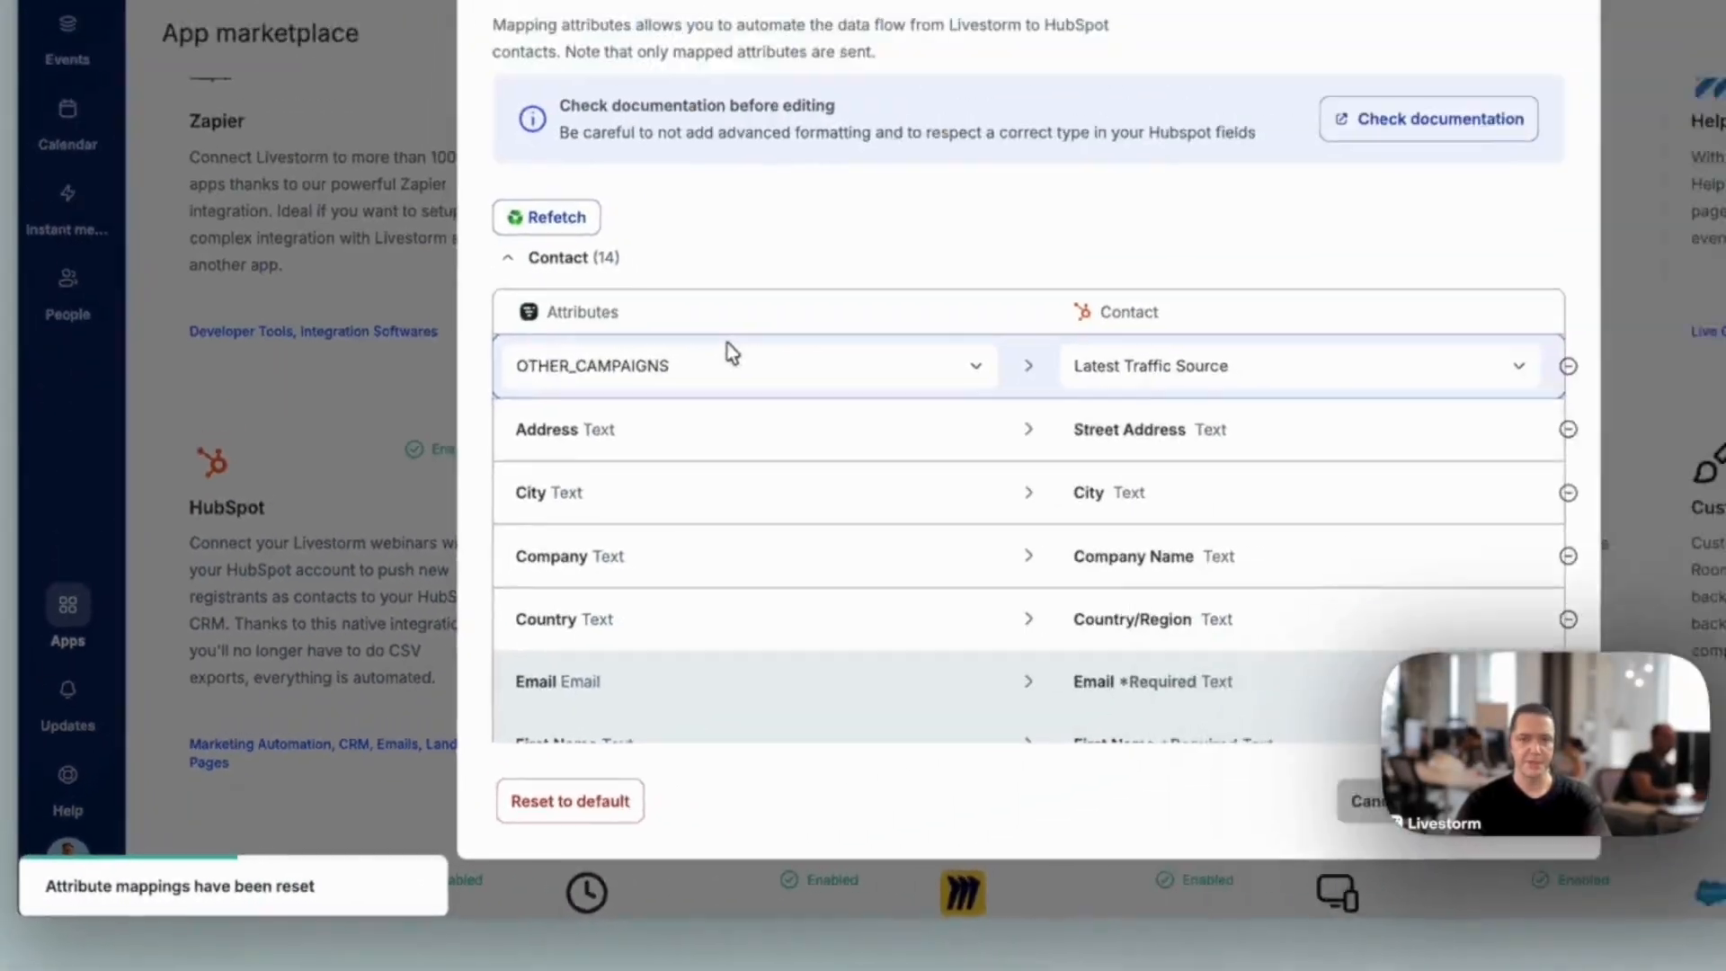
- Add an attribute mapping row after Website and set its Livestorm attribute to Questions count
scroll(727, 352, down, 3)
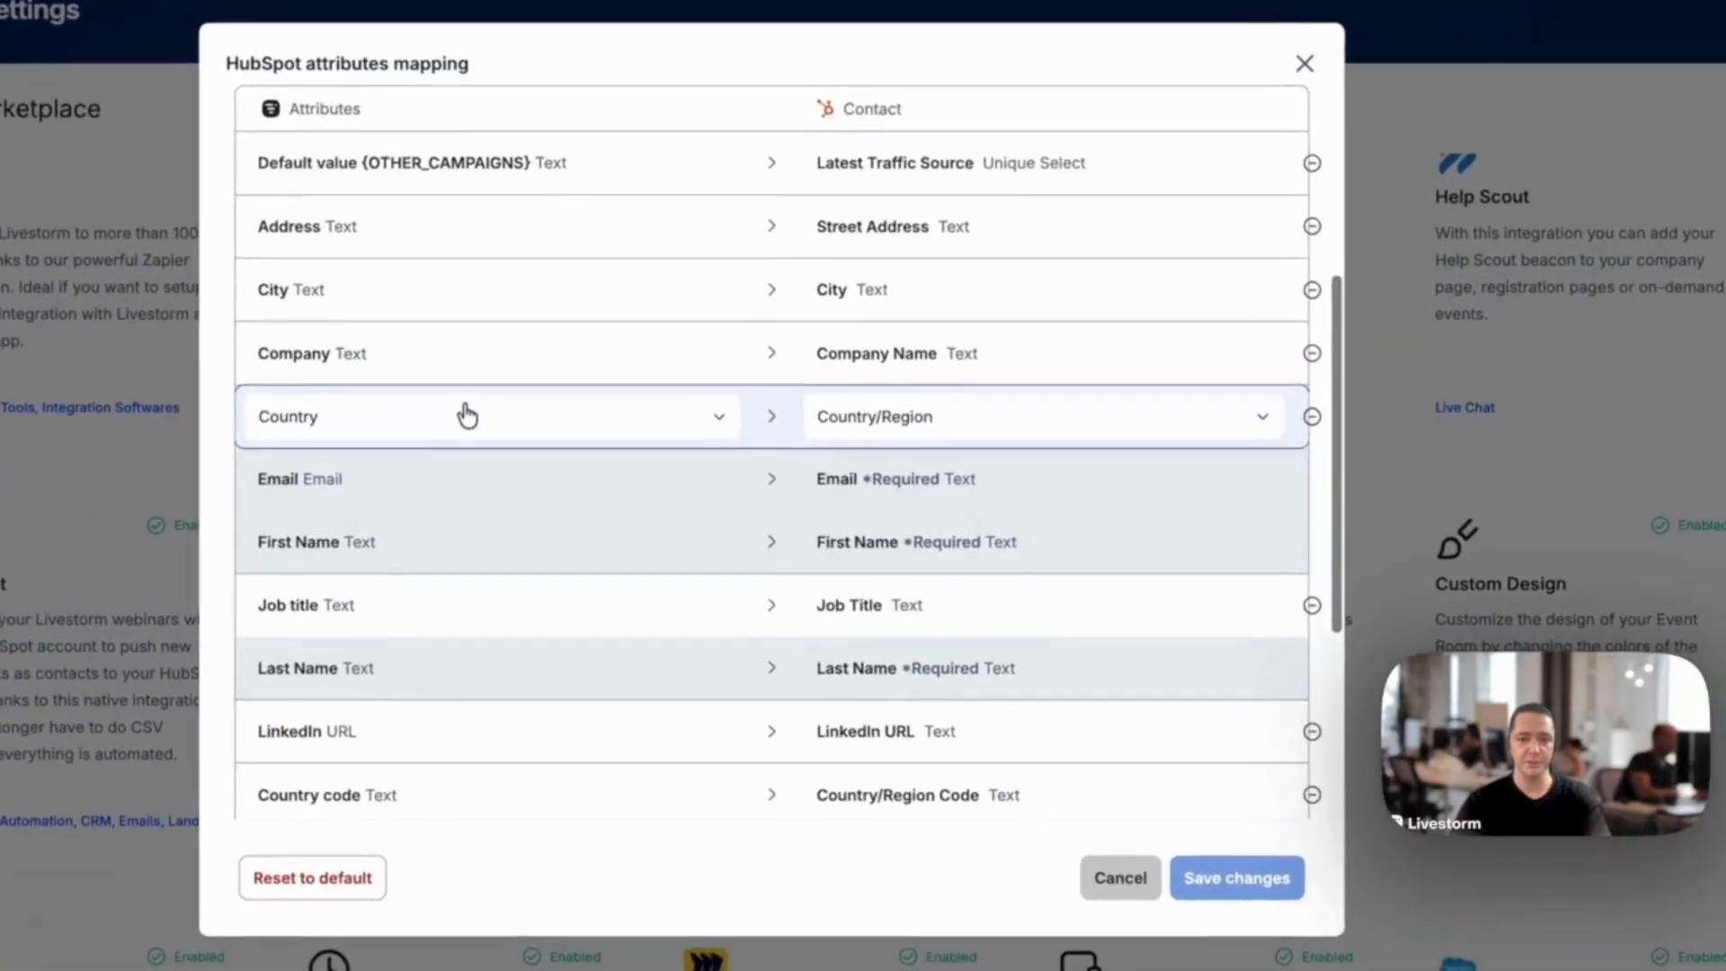
scroll(408, 459, down, 5)
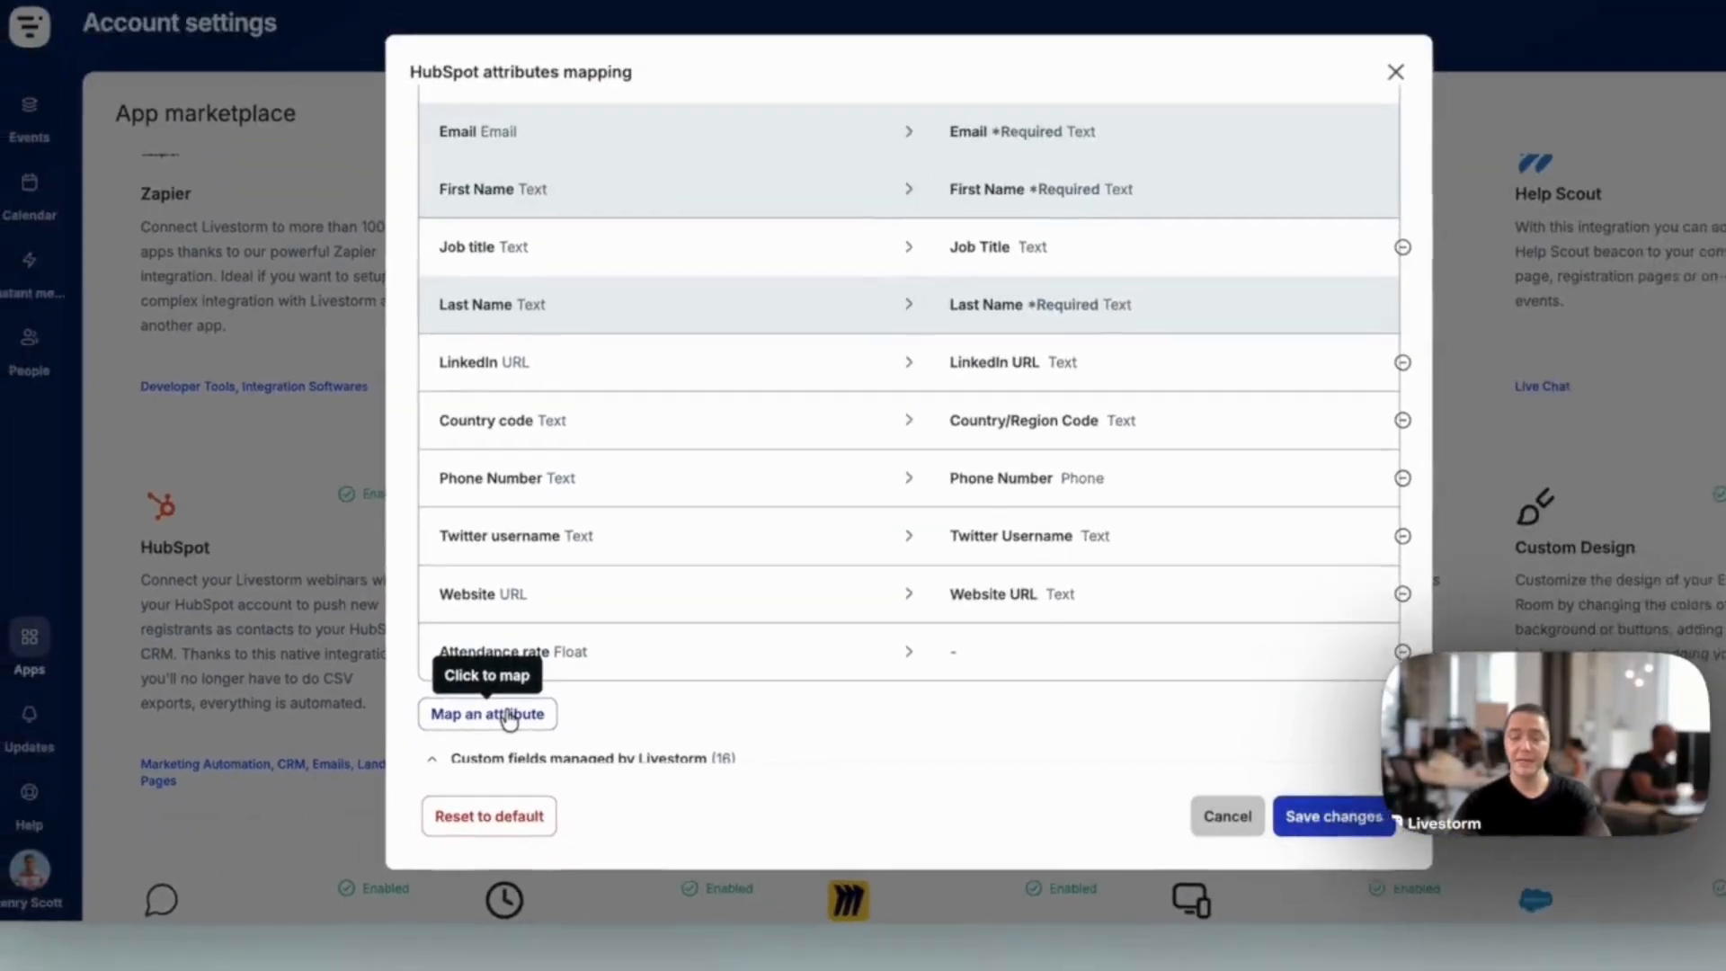
click(654, 566)
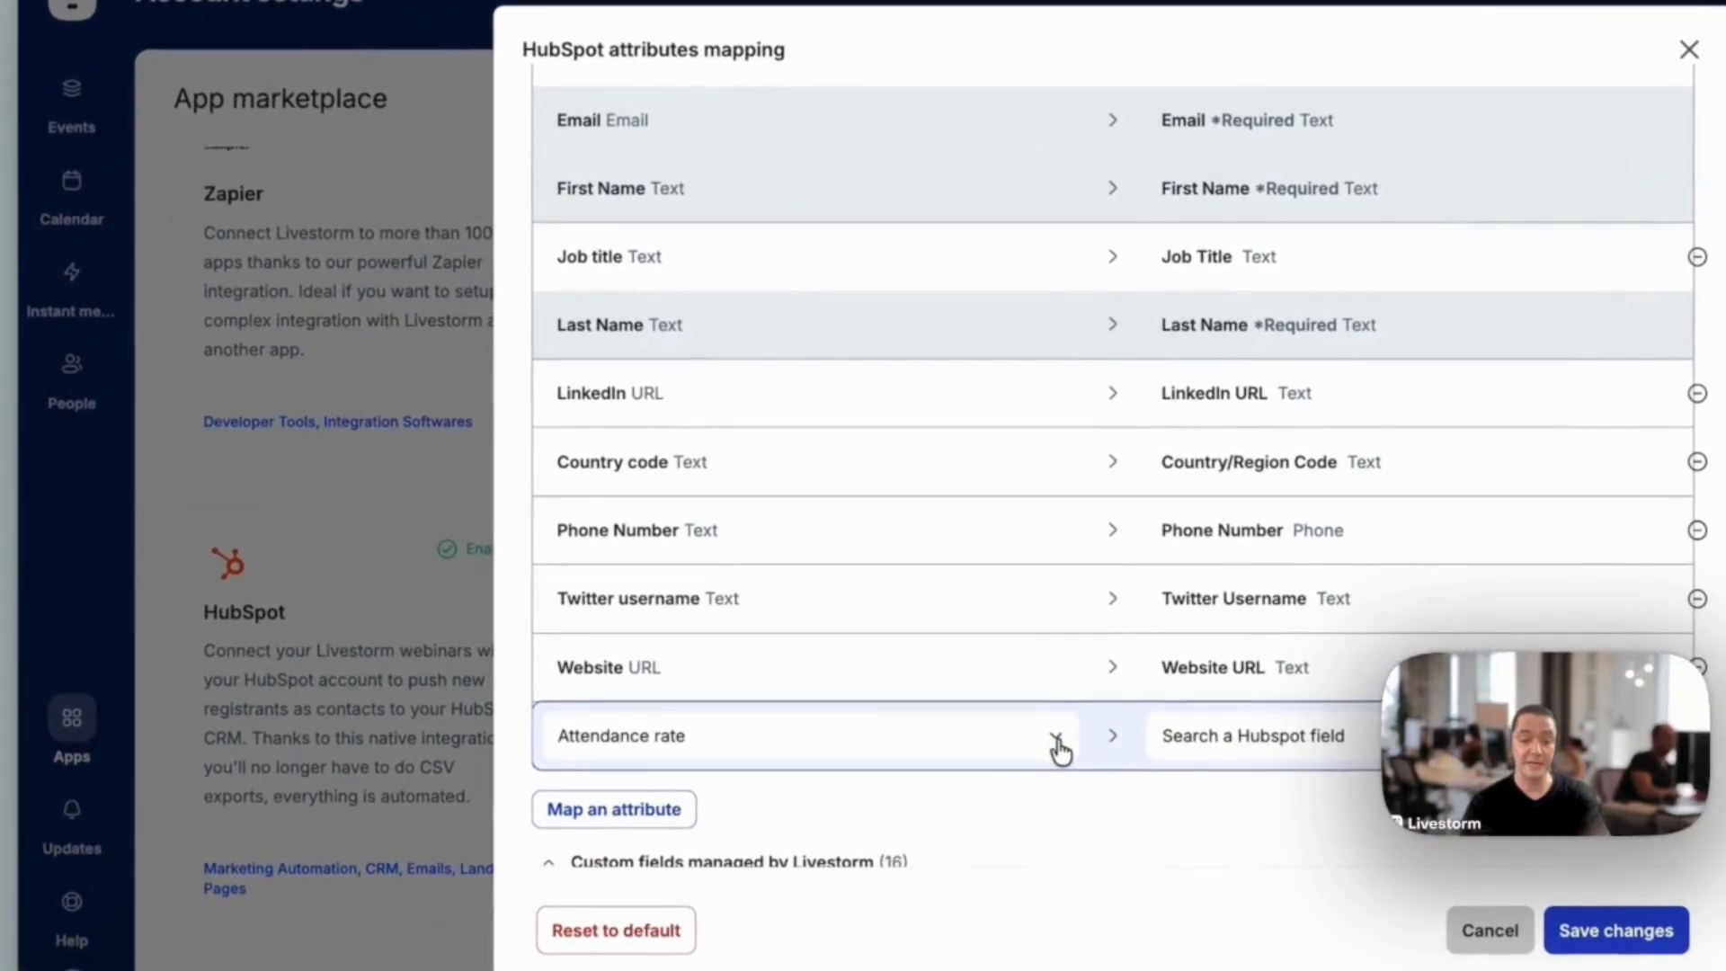
click(1044, 742)
scroll(620, 377, down, 4)
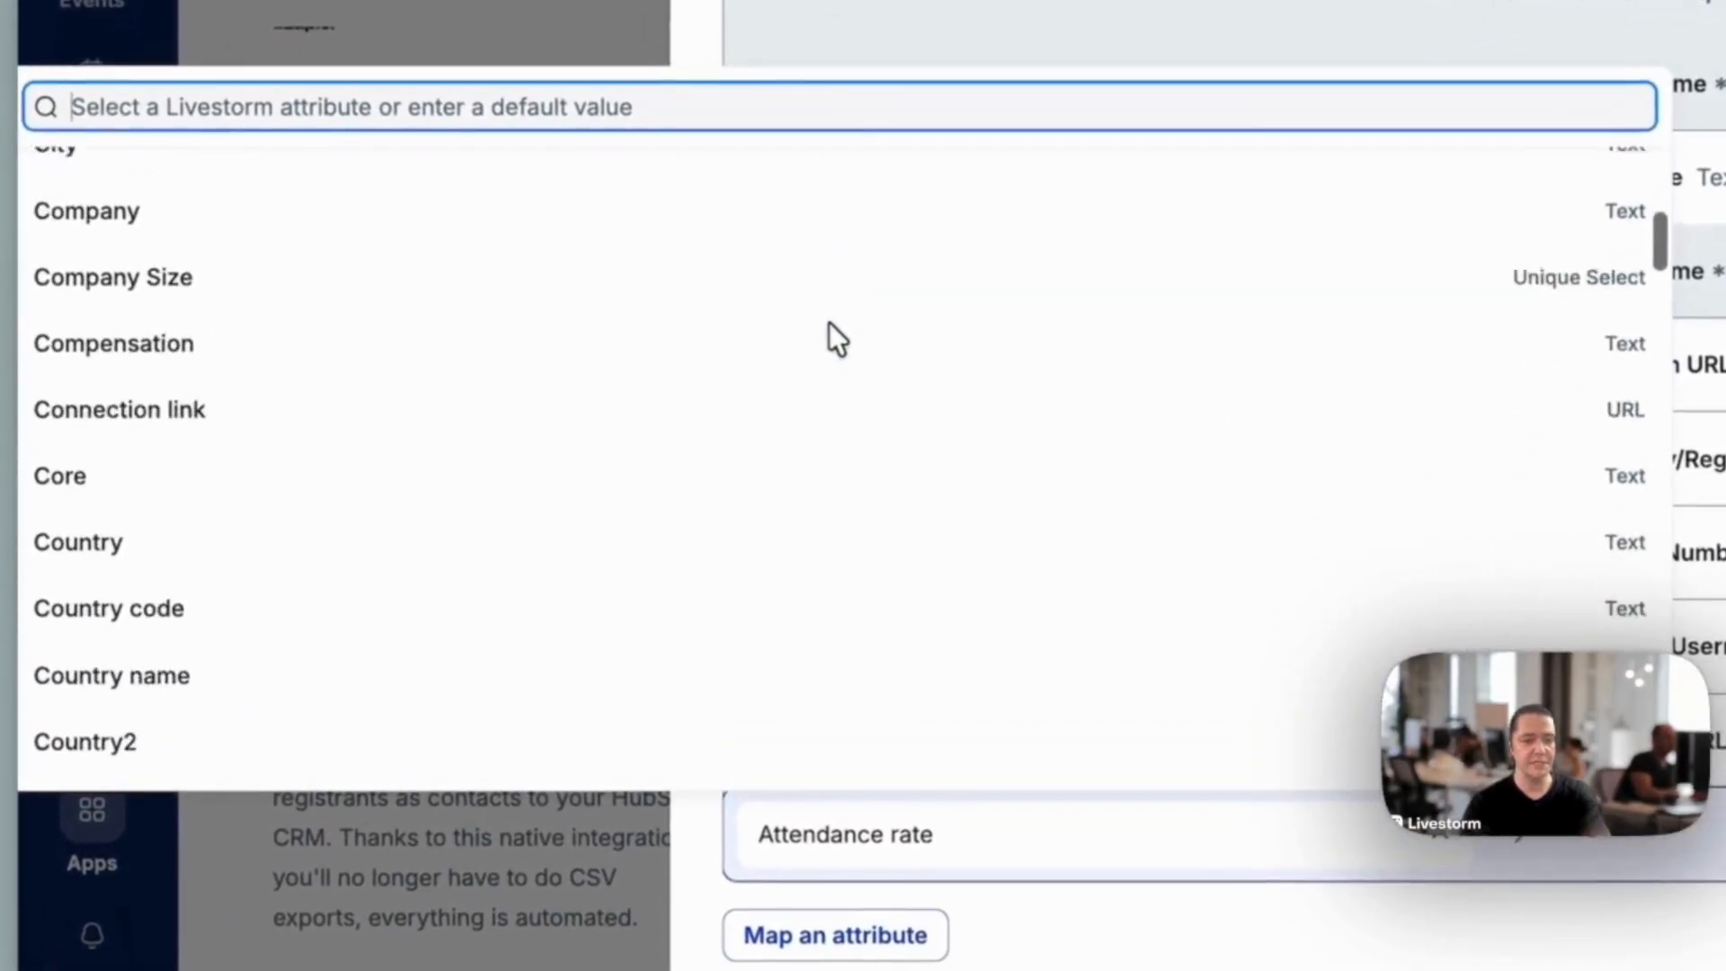
scroll(829, 324, down, 4)
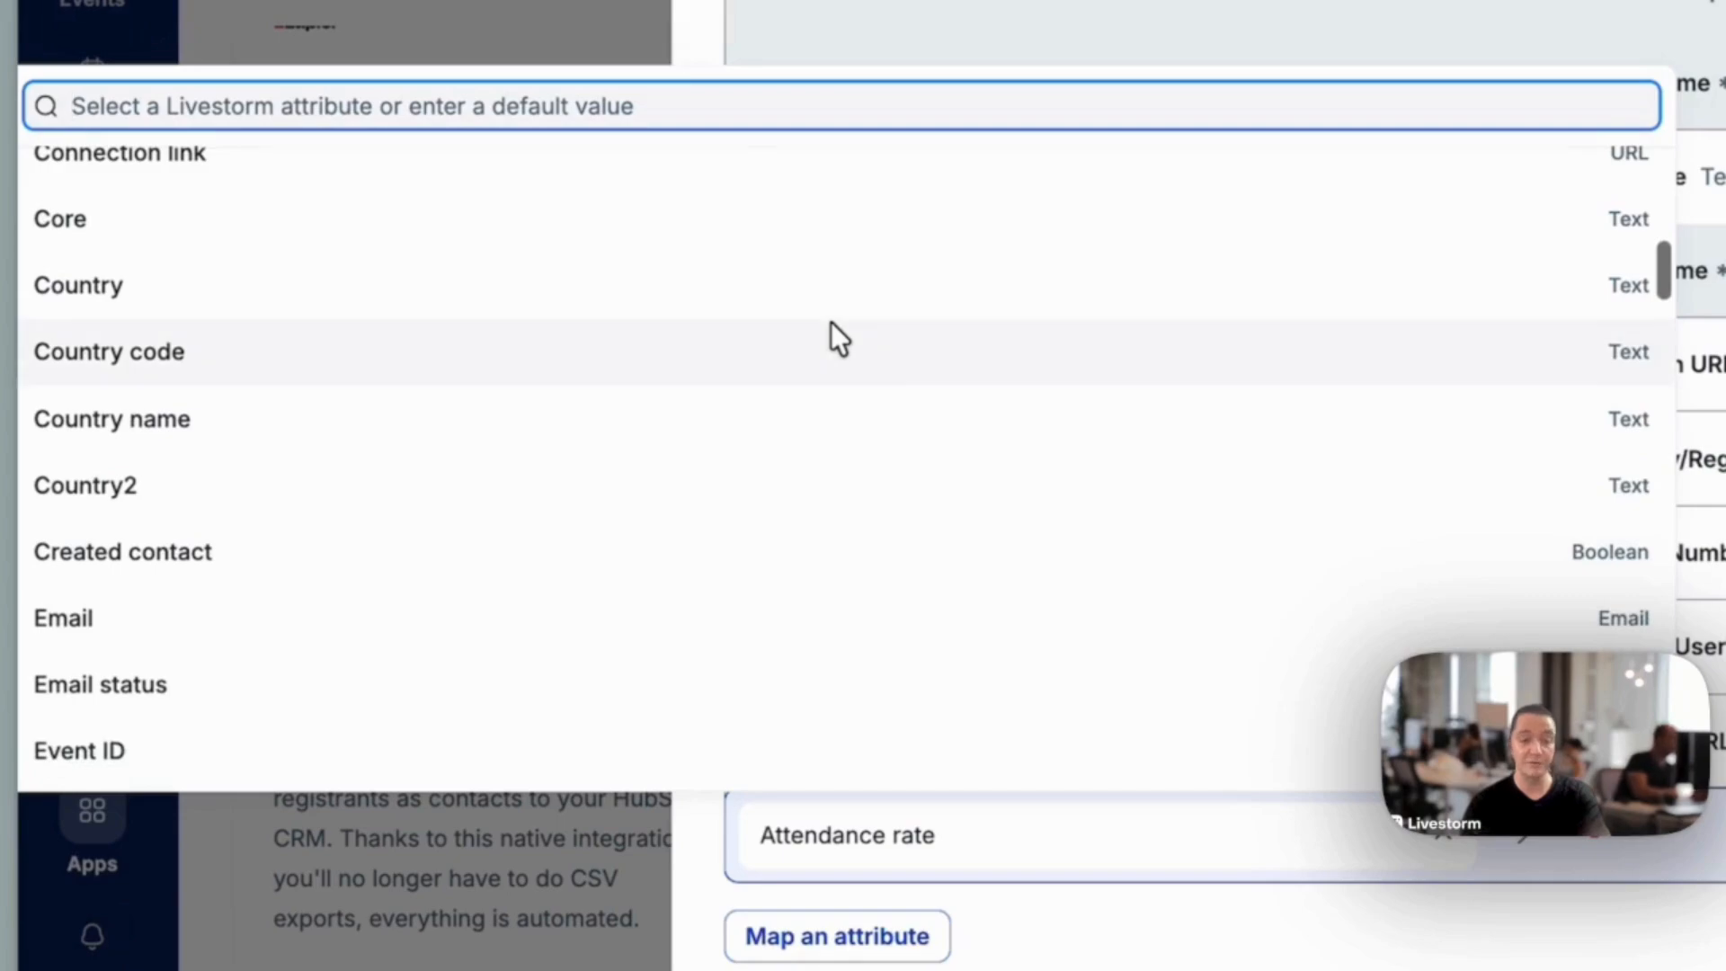
scroll(829, 335, up, 2)
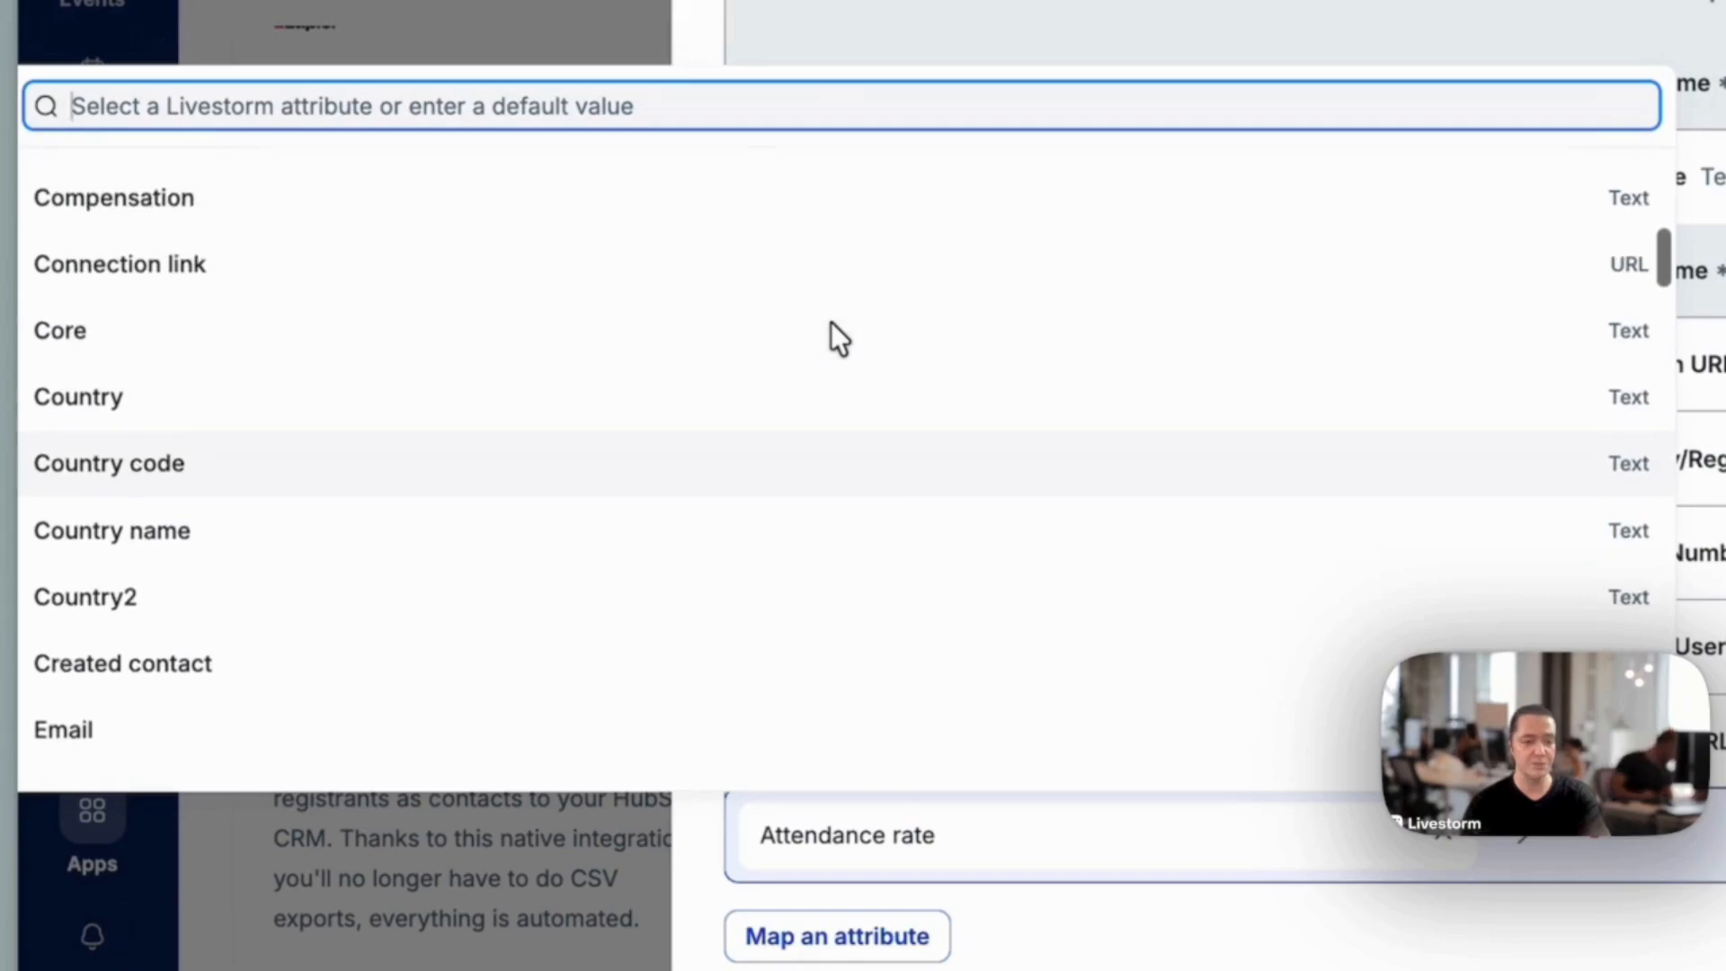
scroll(182, 489, down, 10)
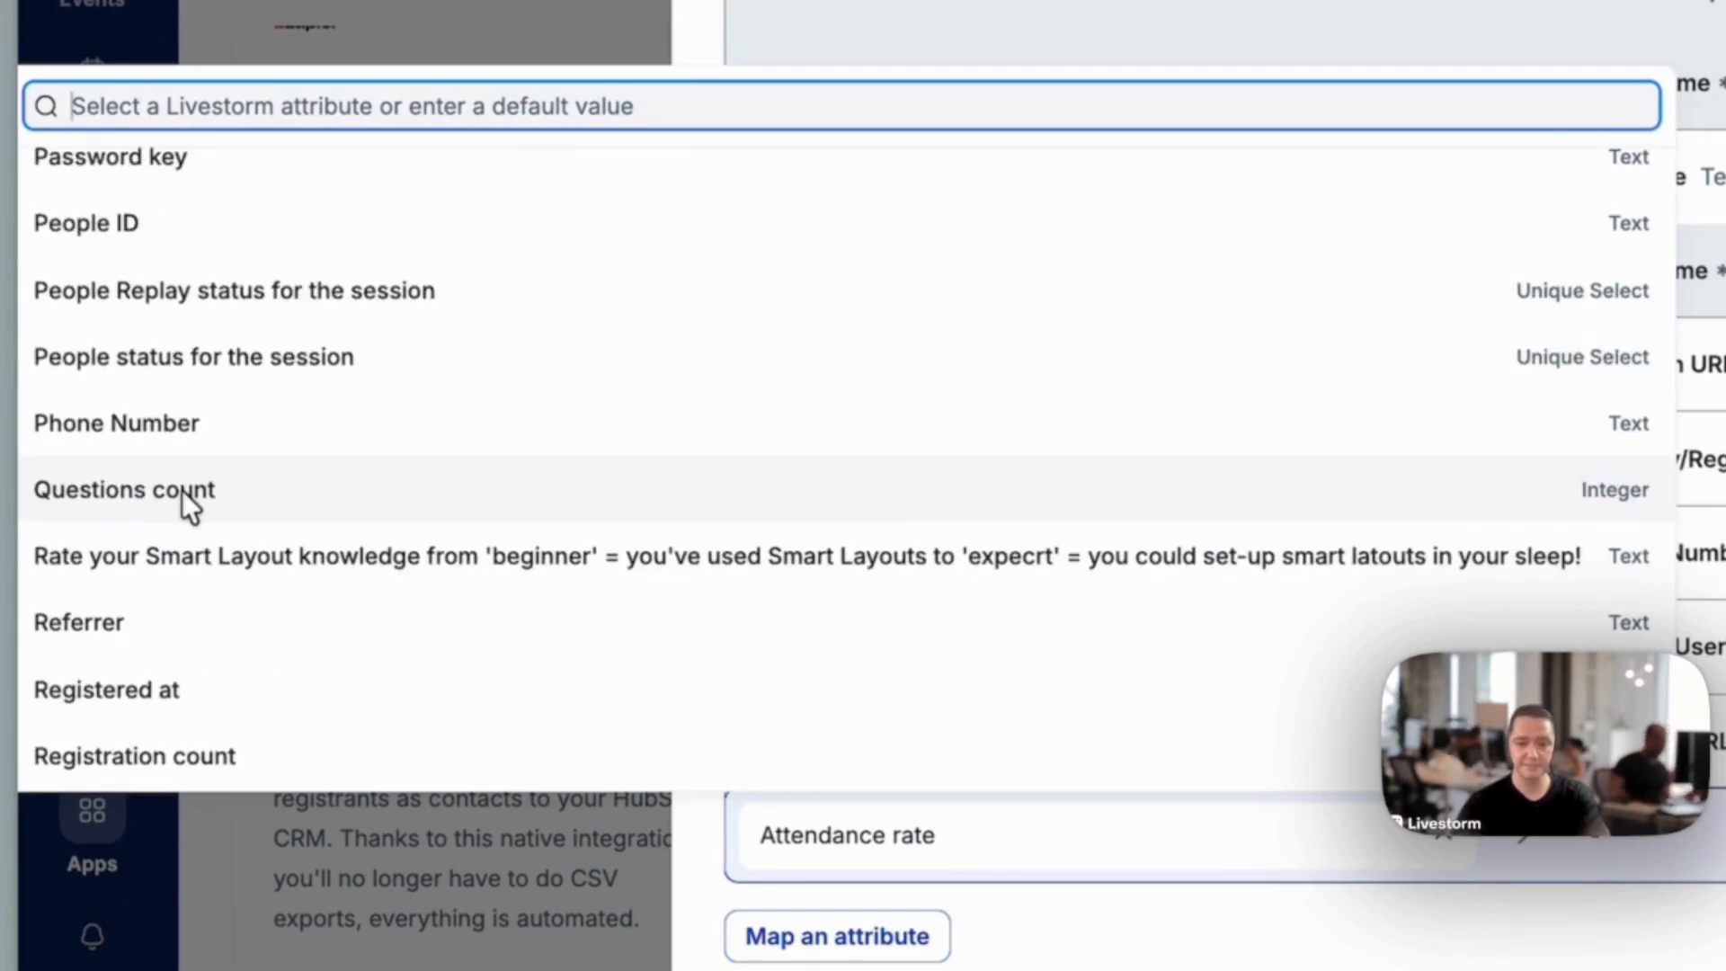
click(181, 490)
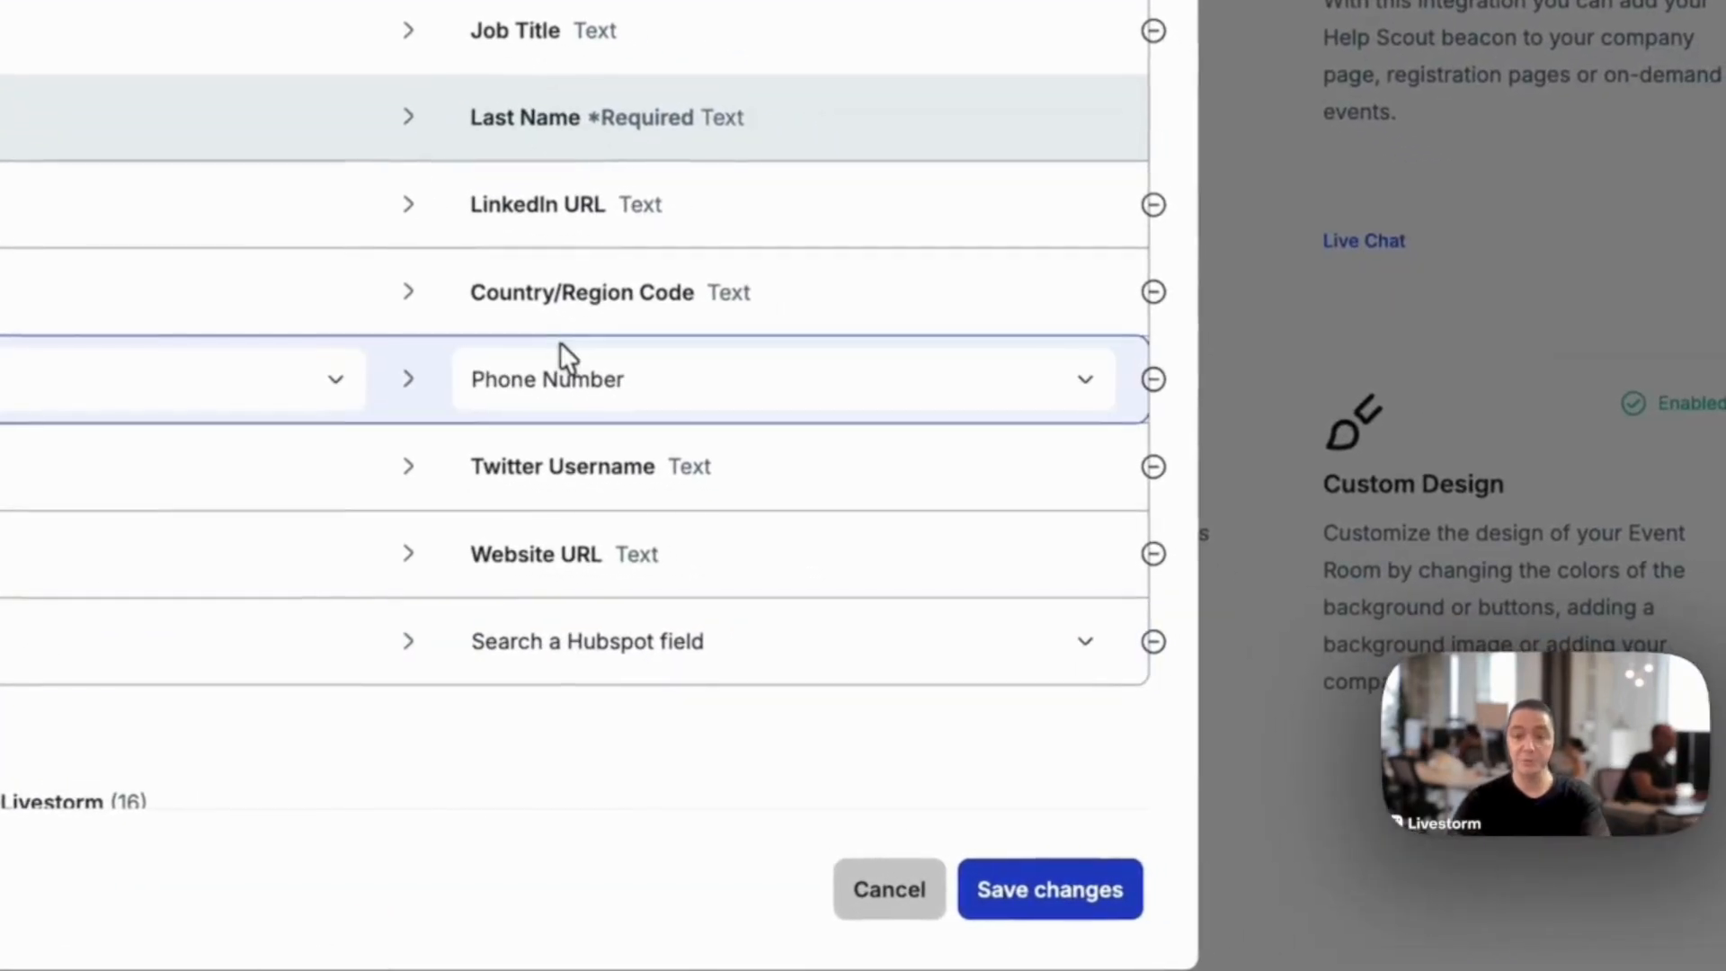
- Map Questions count to the HubSpot field Questions Asked in Livestorm and save the mapping changes
click(677, 640)
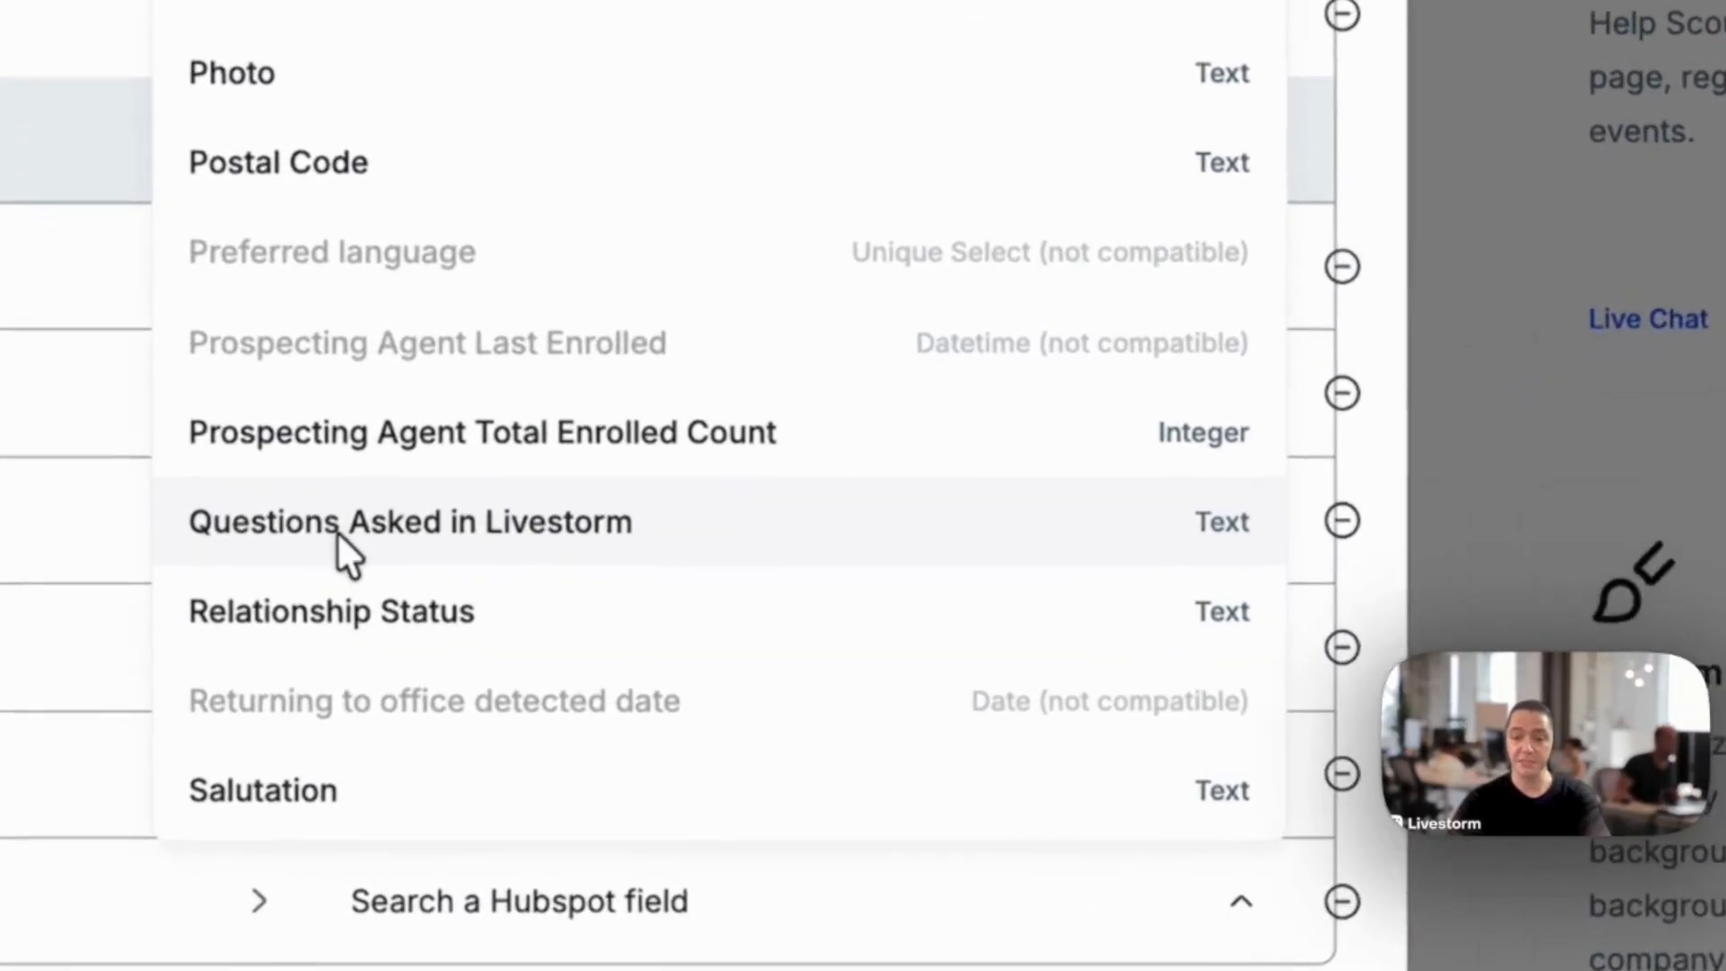
click(336, 531)
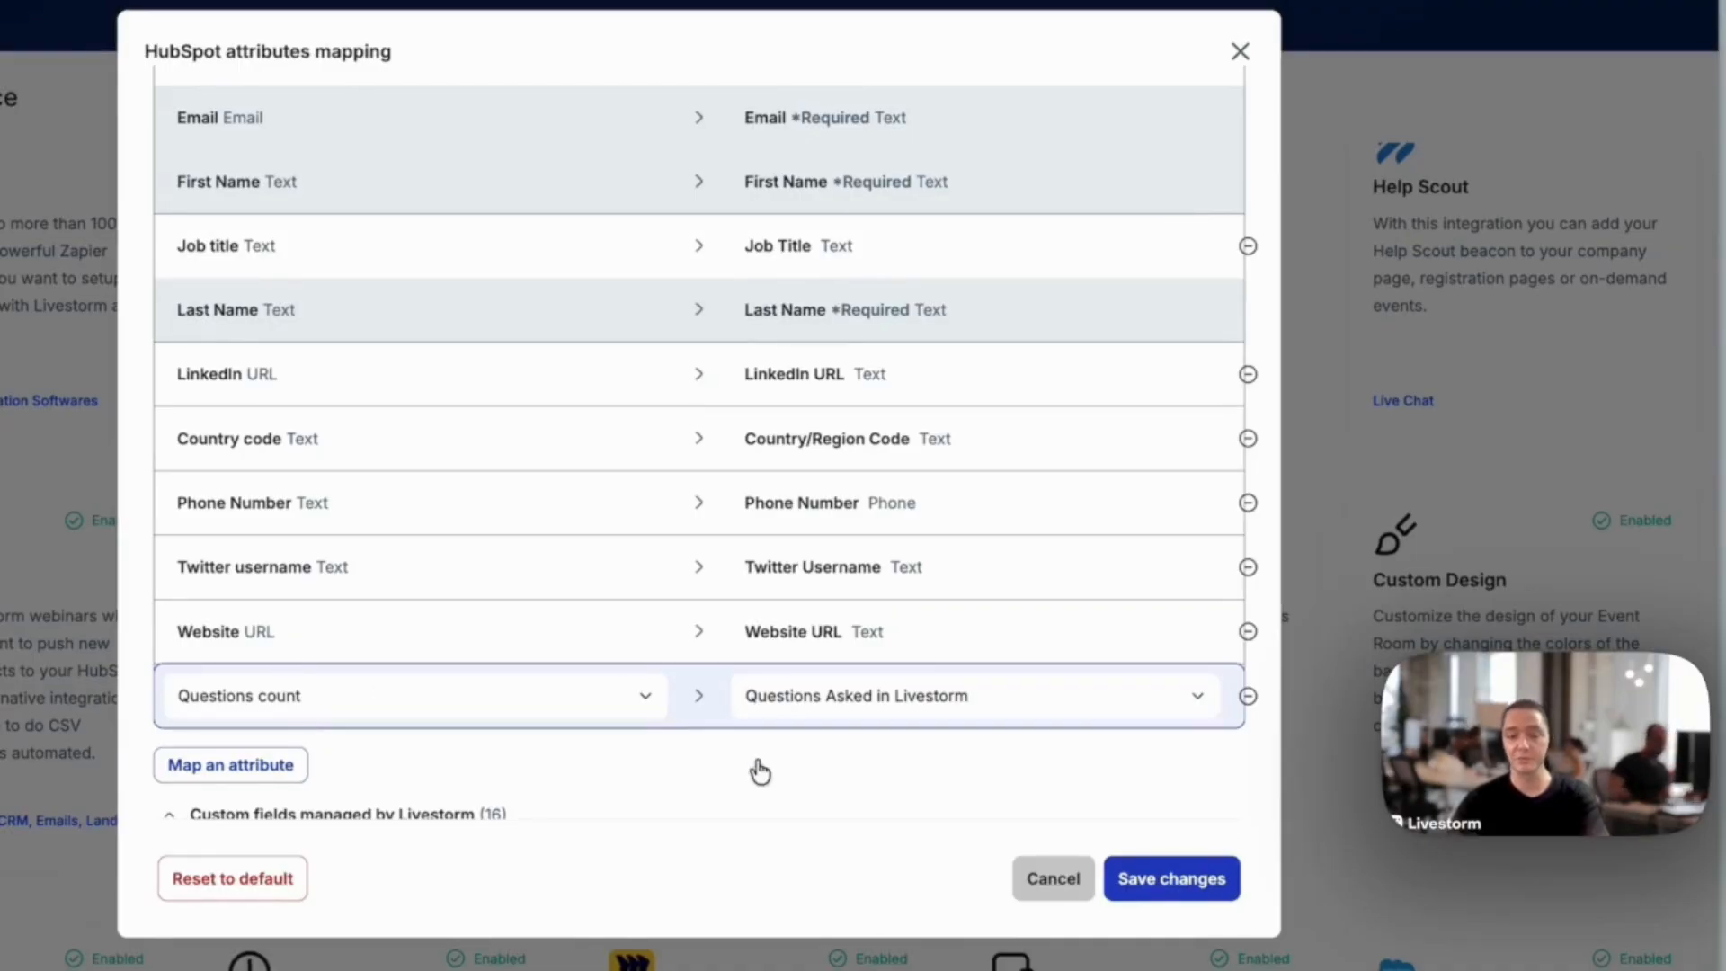
click(1171, 878)
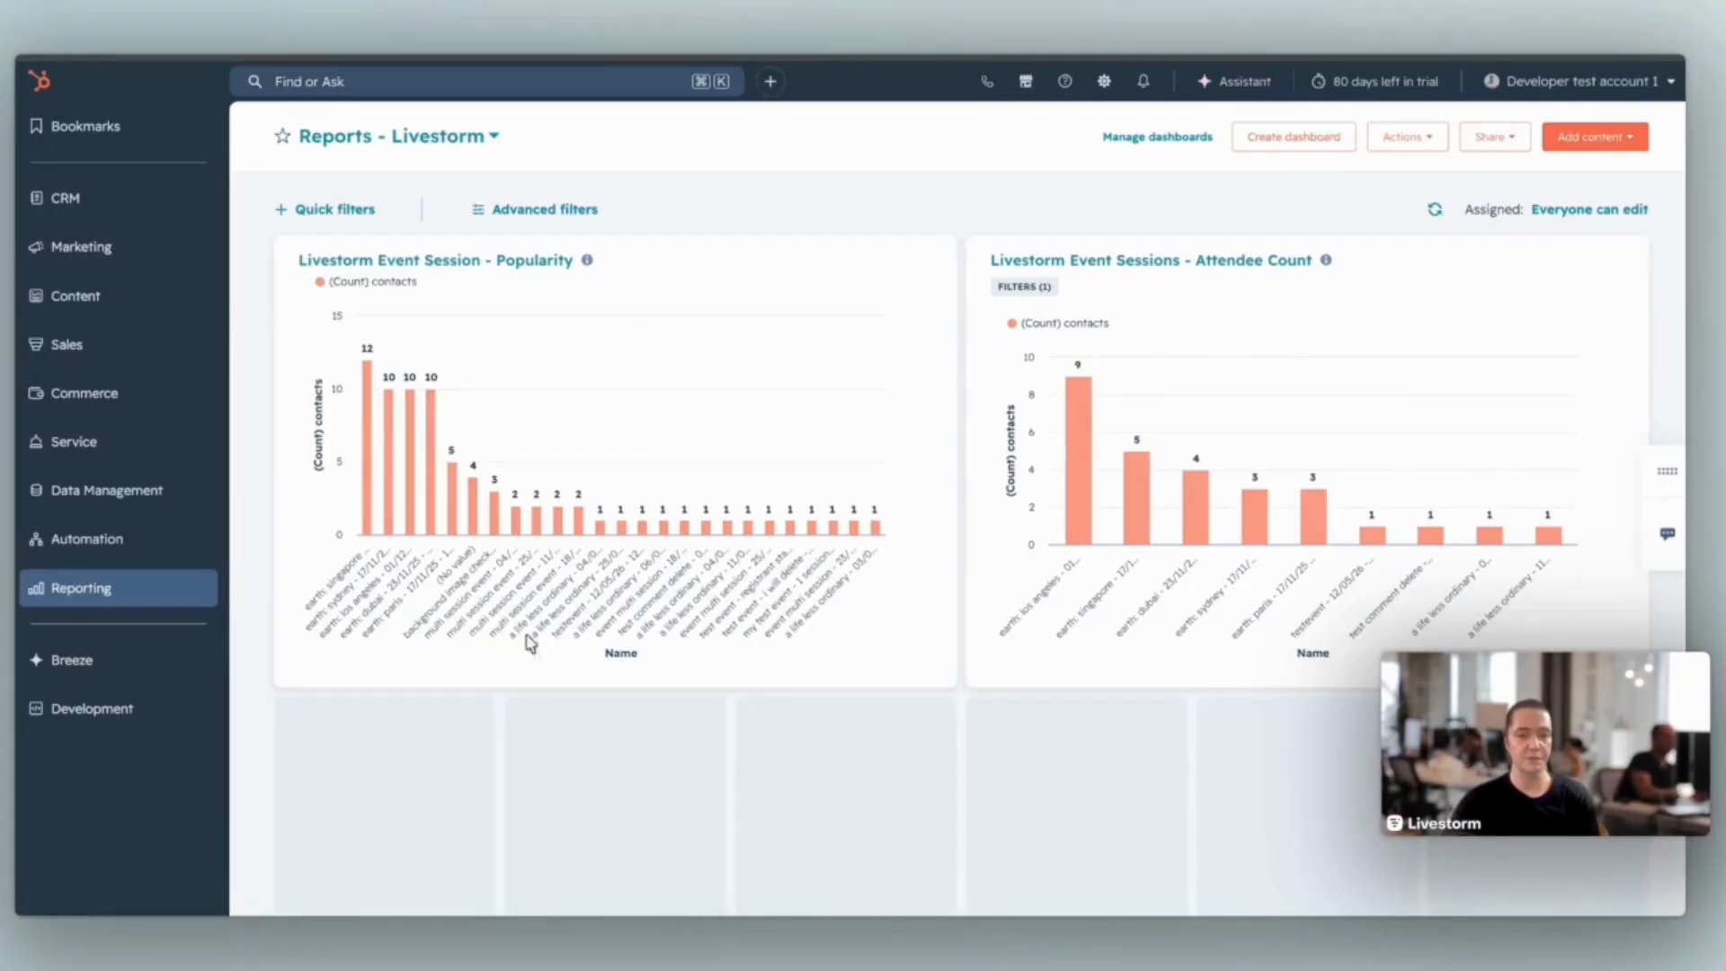
- In HubSpot, open the event engagement workflow for editing and examine the Livestorm Webinars criteria available for its enrollment trigger
mouse_move(68, 538)
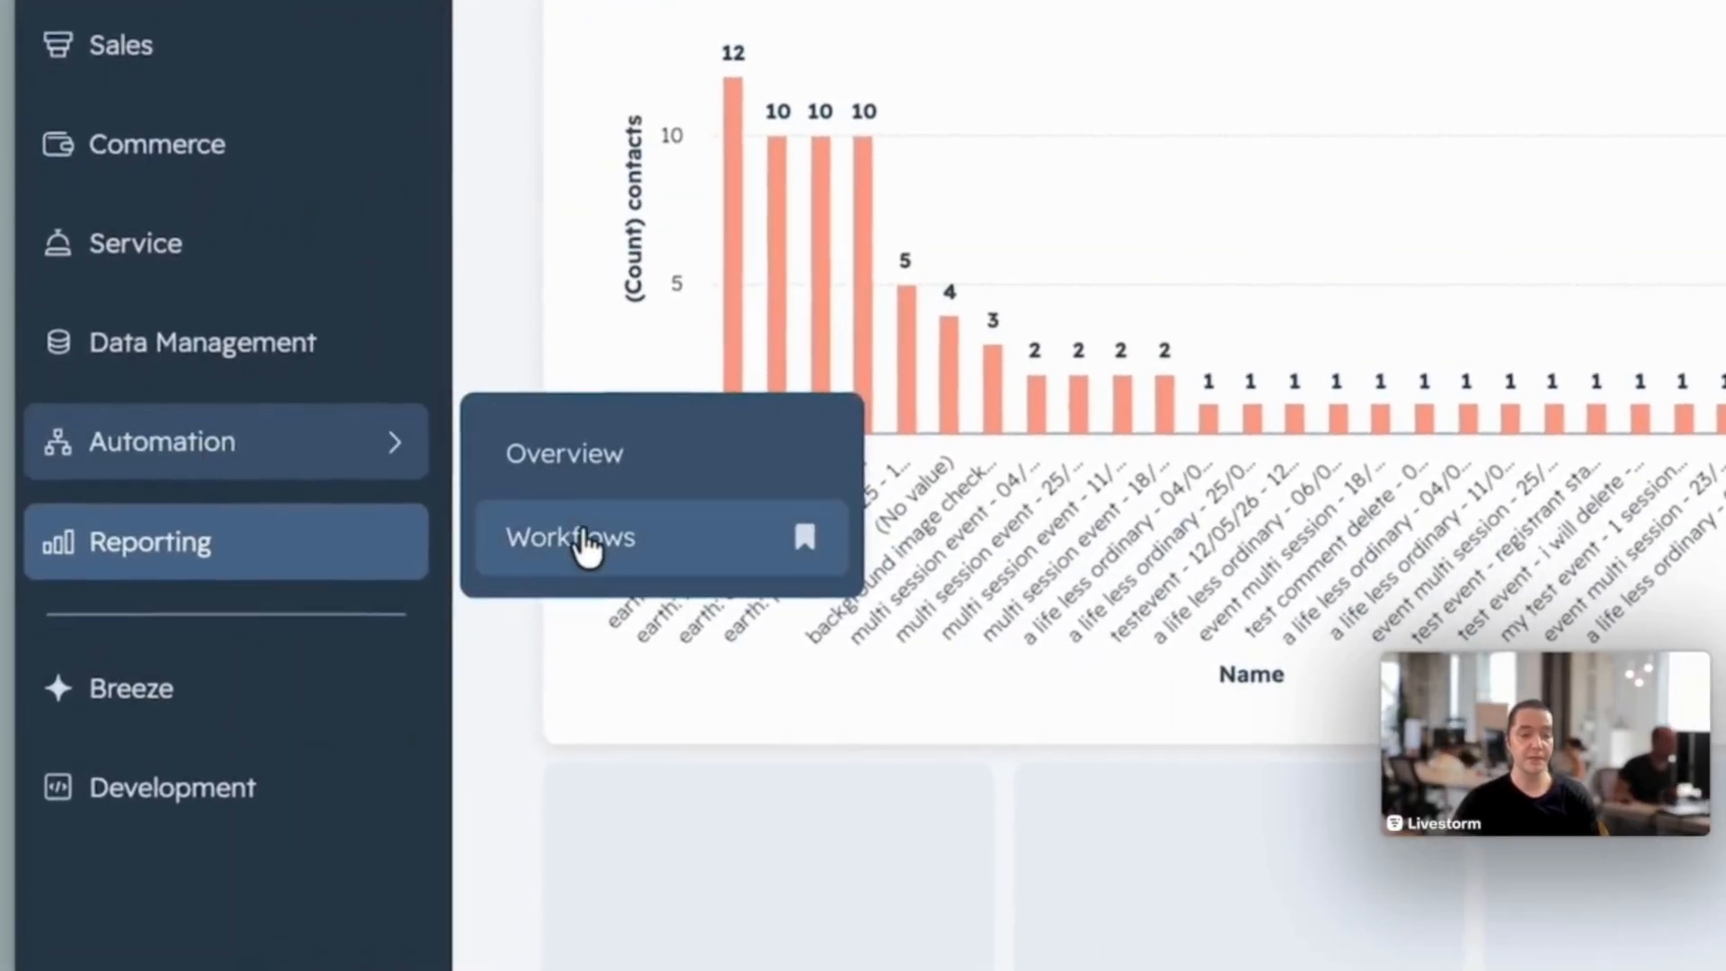
click(587, 542)
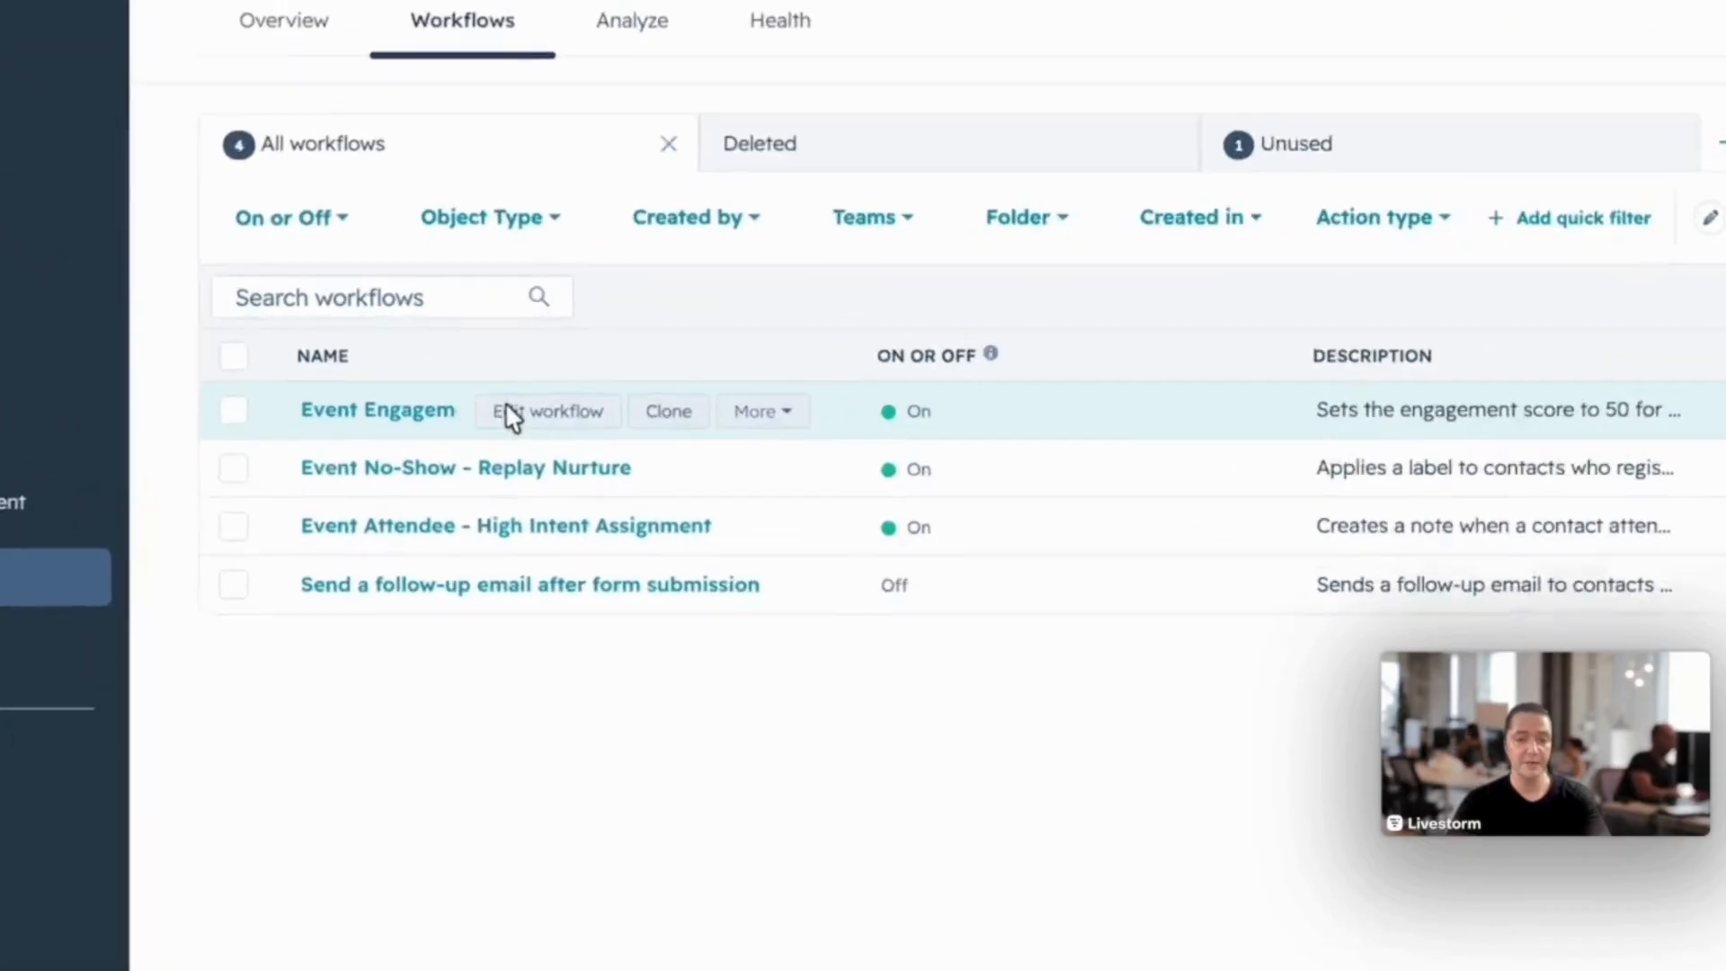
click(519, 415)
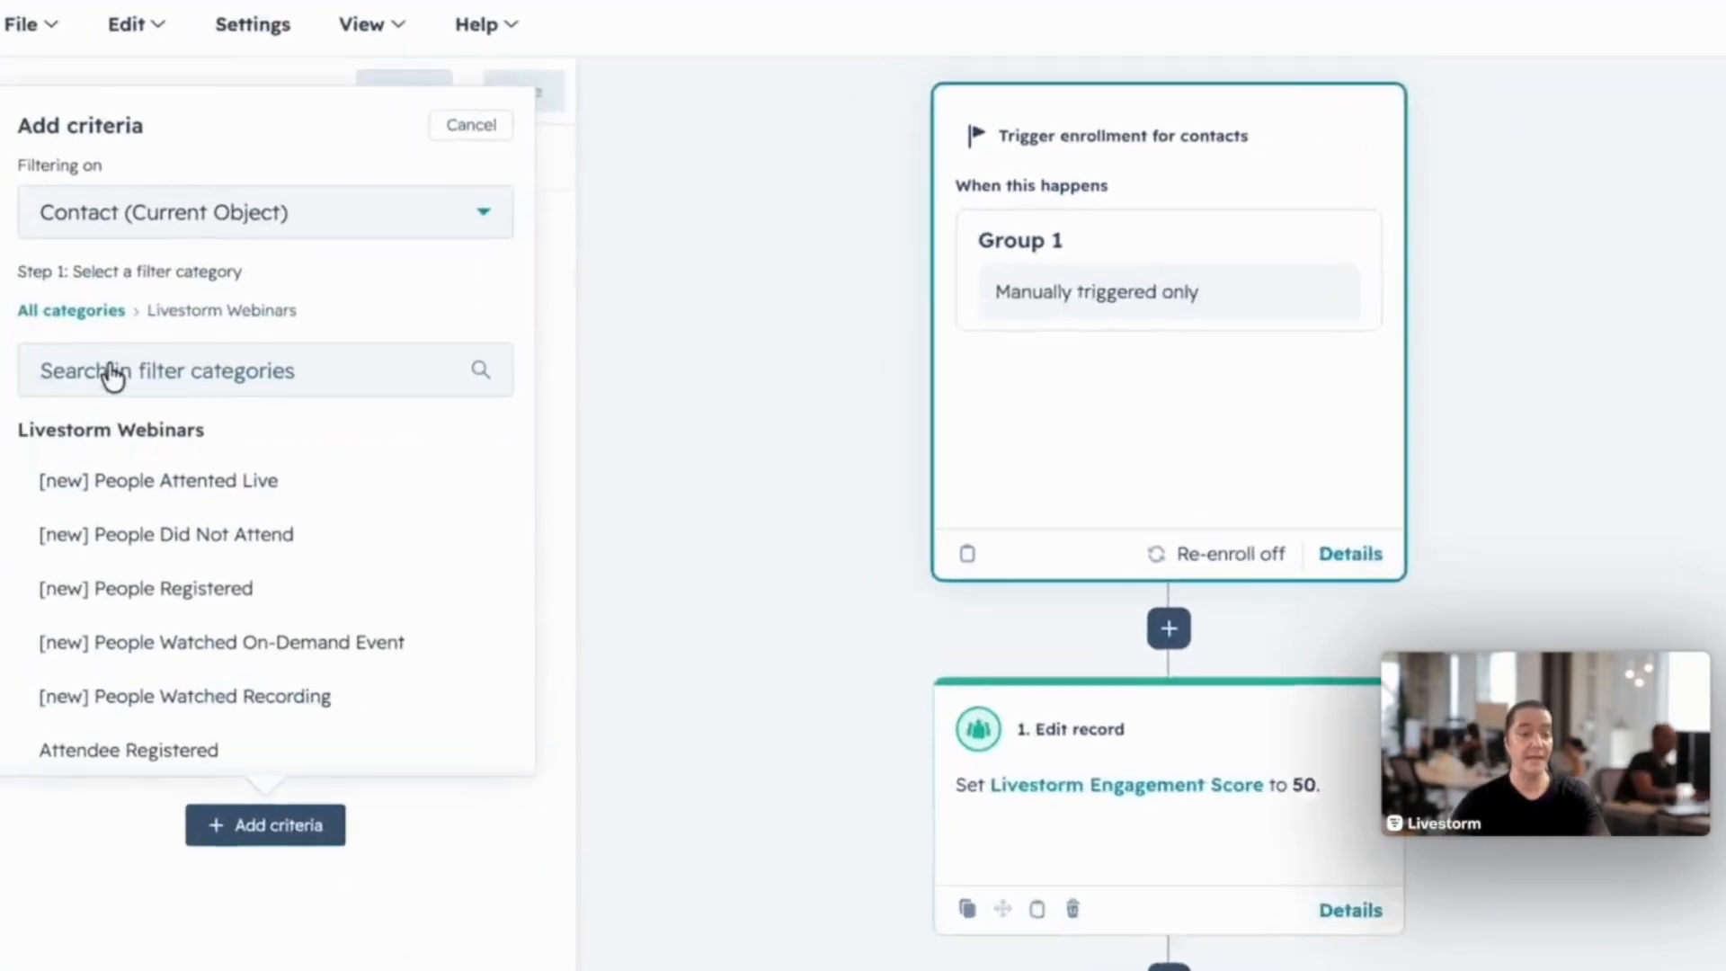
scroll(209, 283, up, 3)
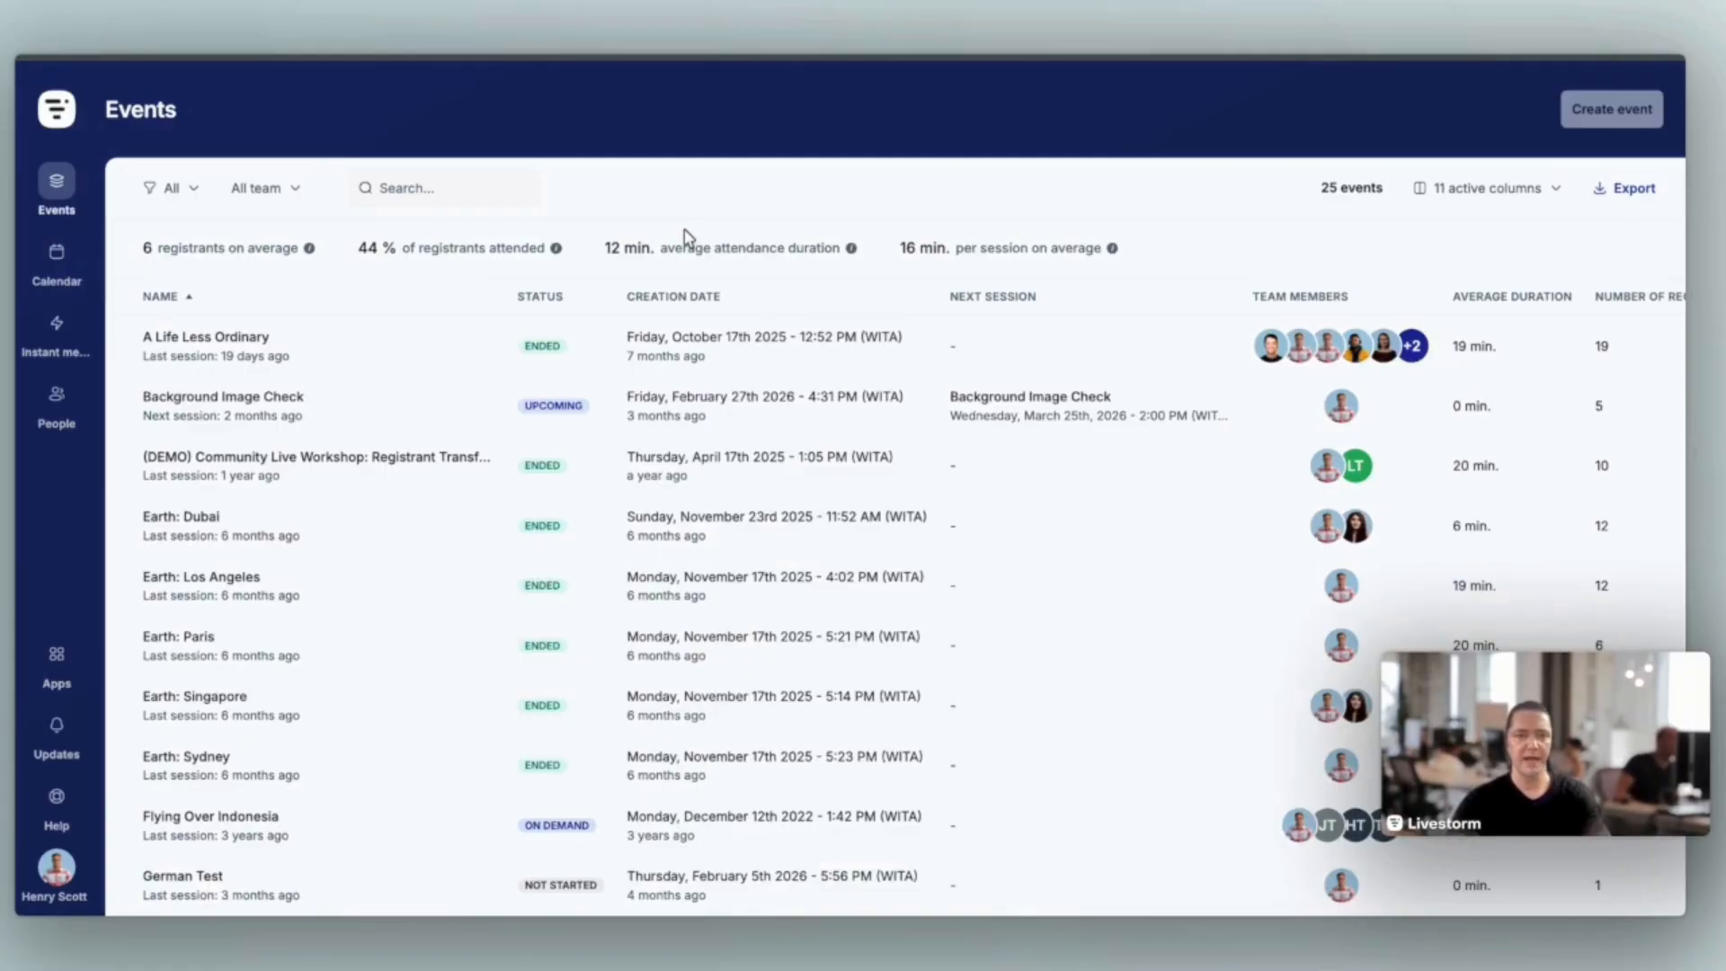
- In Livestorm, open the settings of the A Life Less Ordinary event and enable the unchecked integration that has unlinked sessions
mouse_move(216, 353)
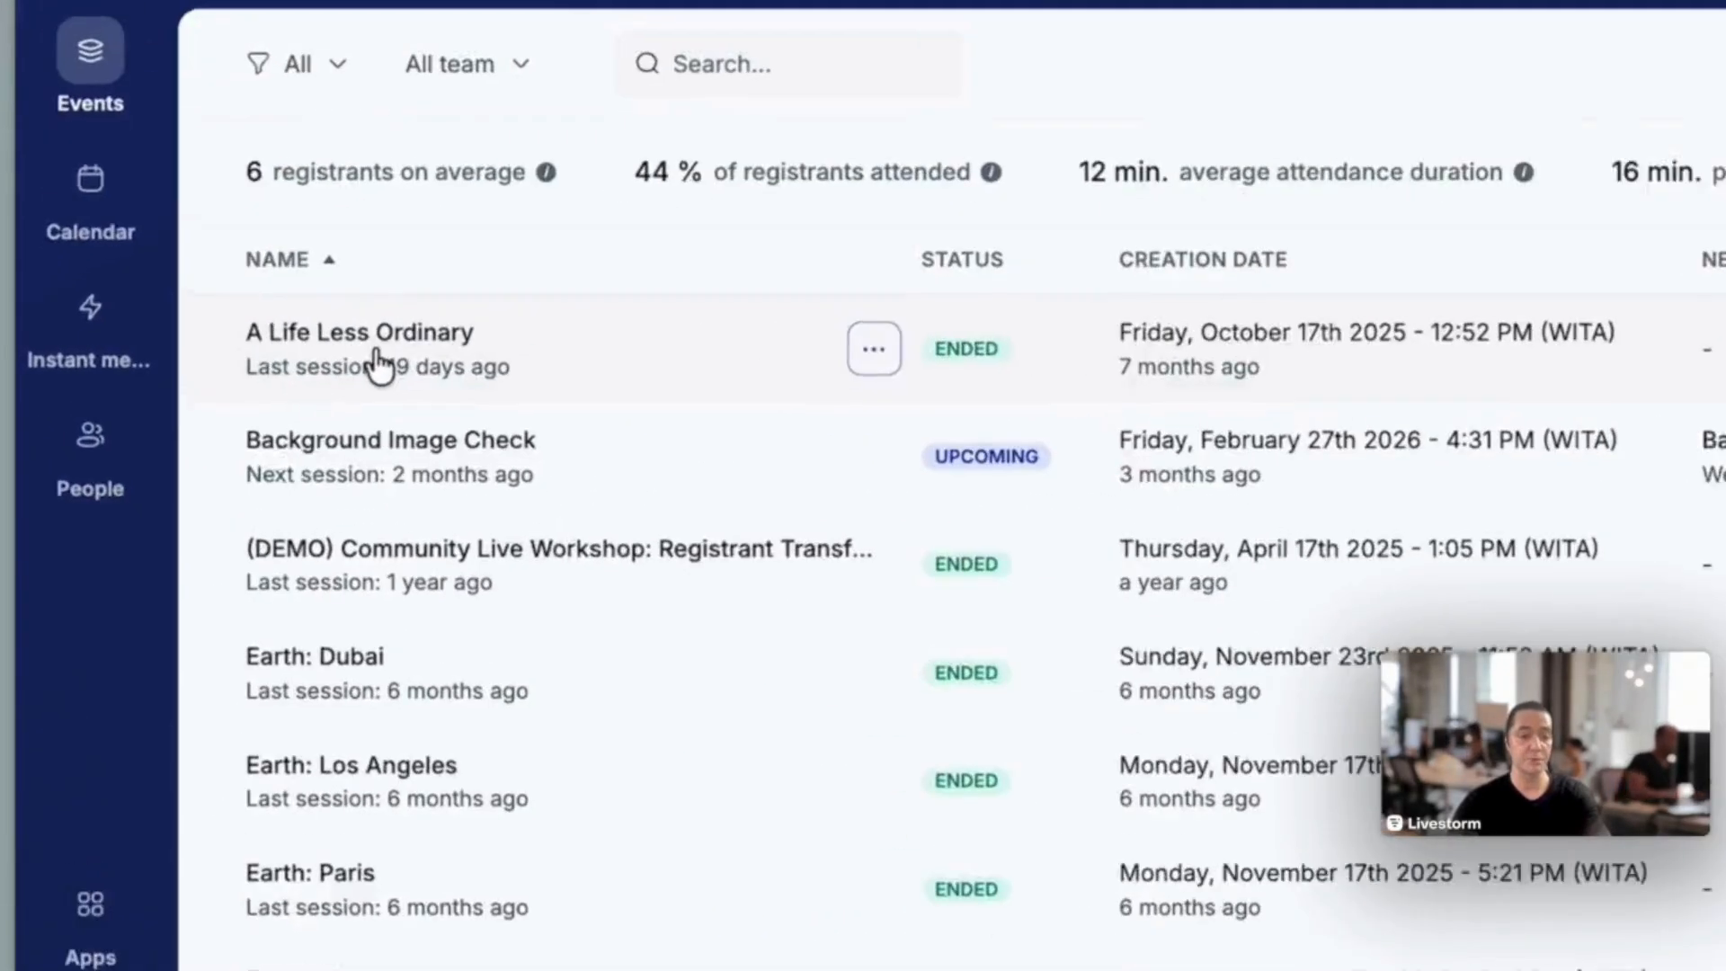
click(377, 360)
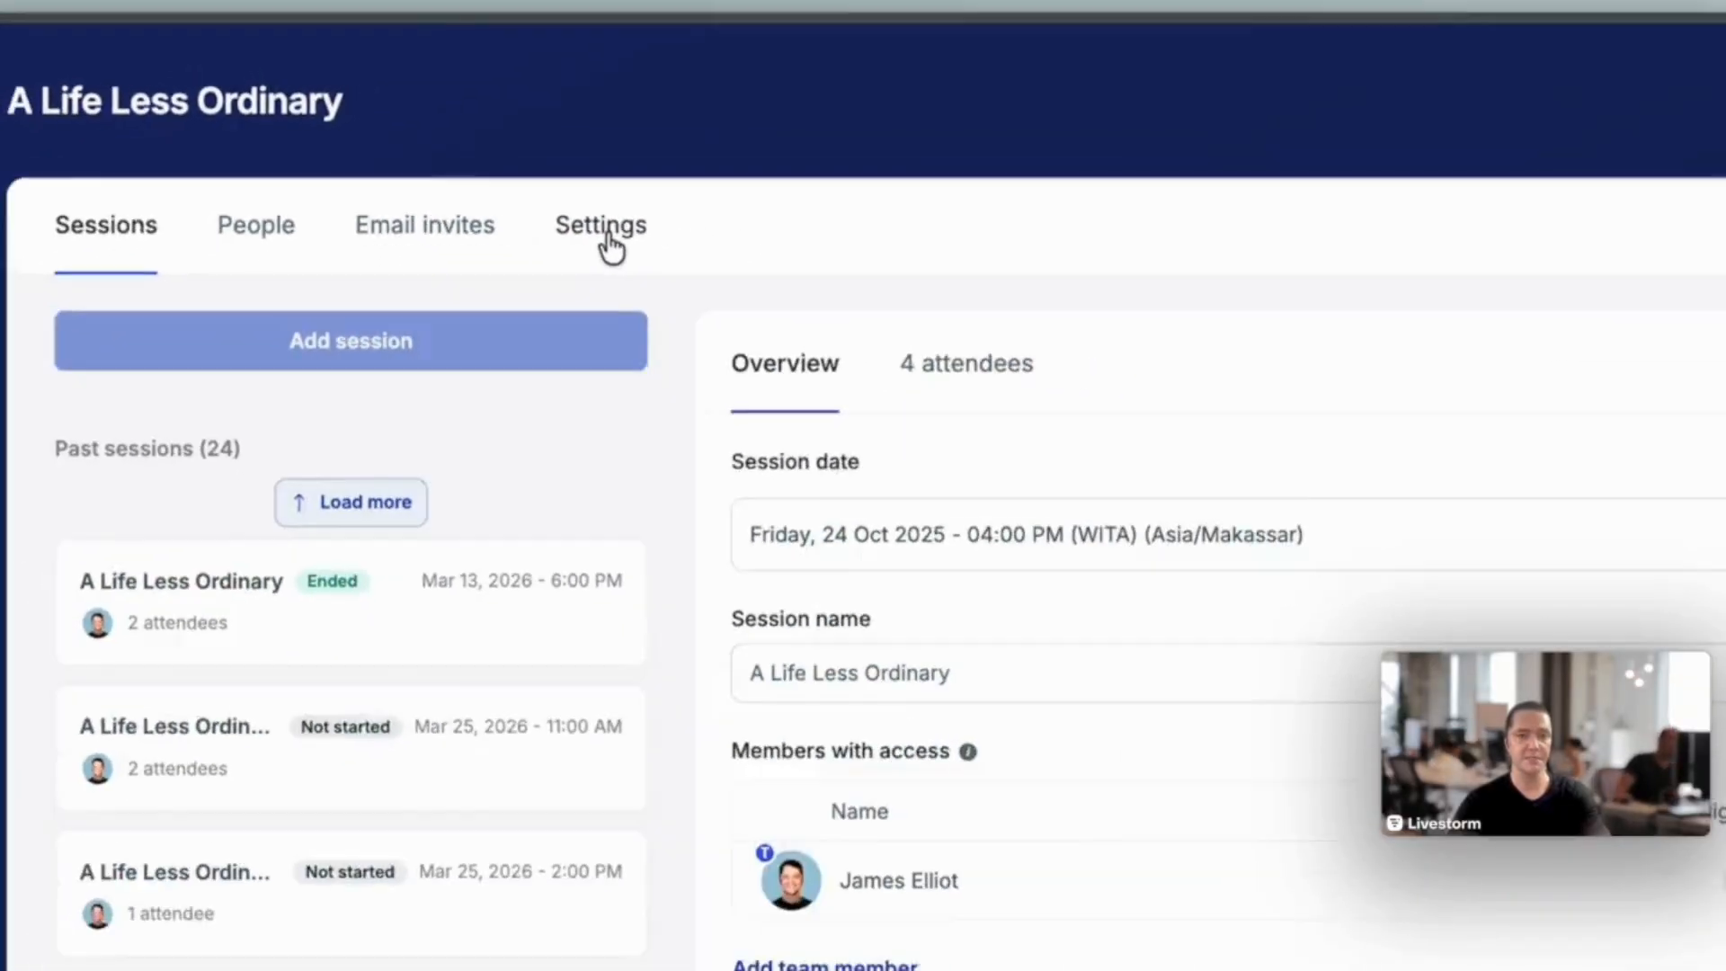
click(611, 244)
click(142, 775)
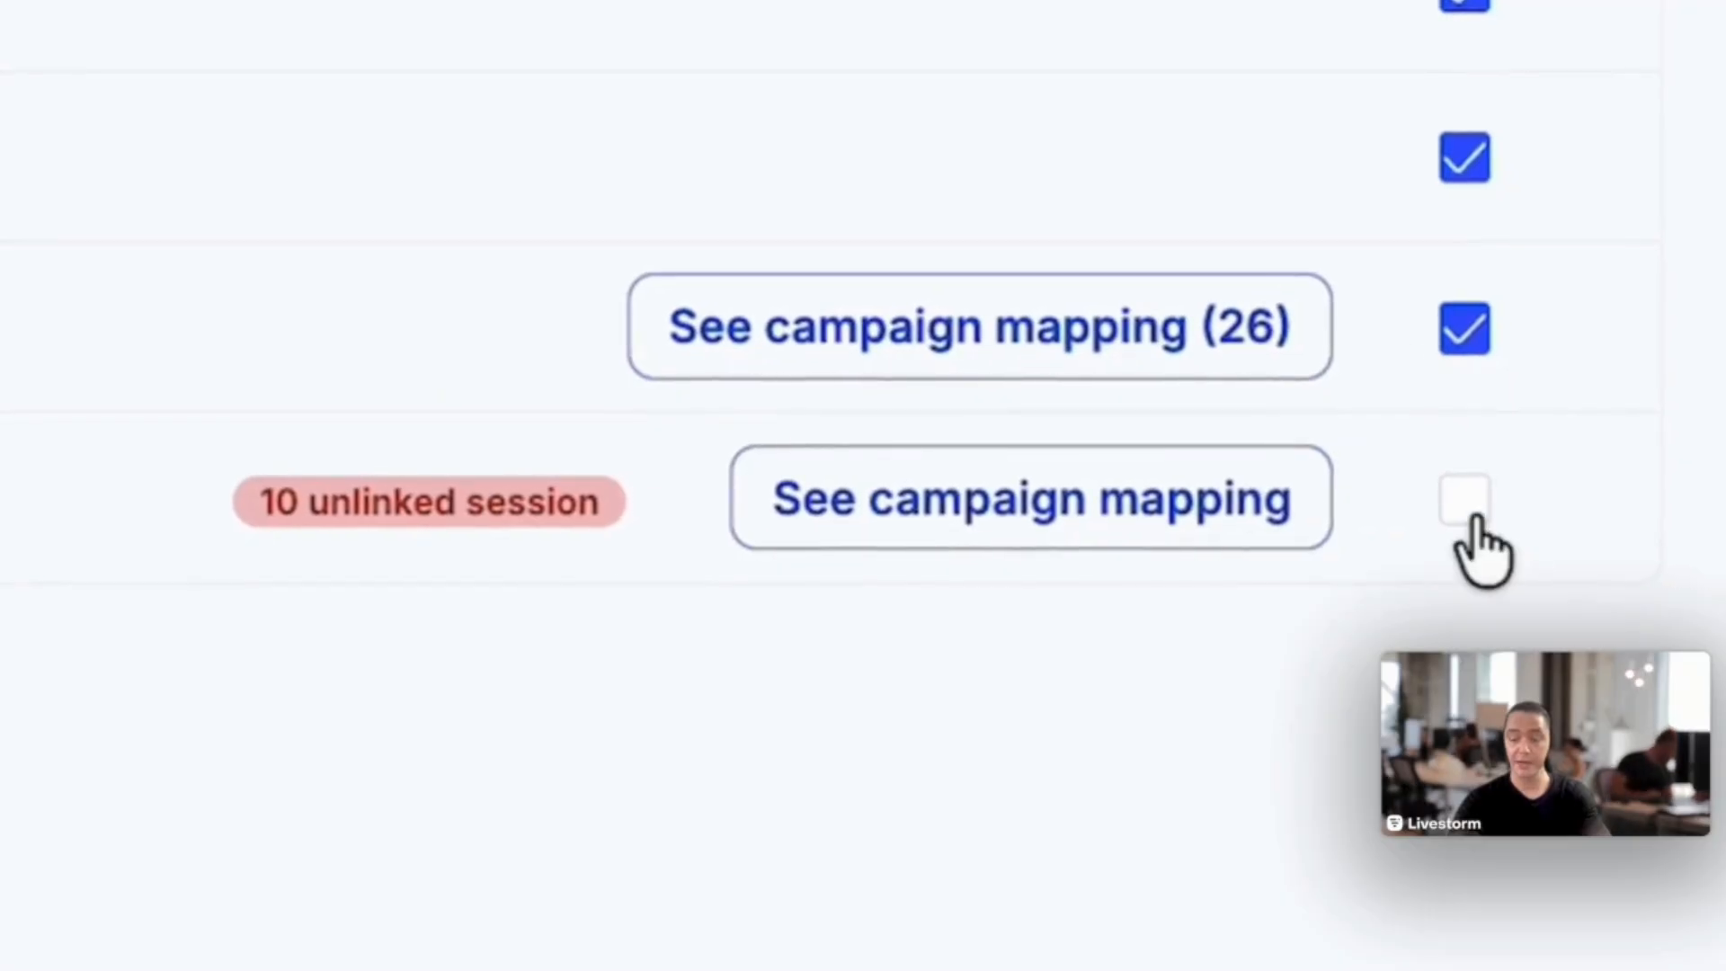
click(1475, 530)
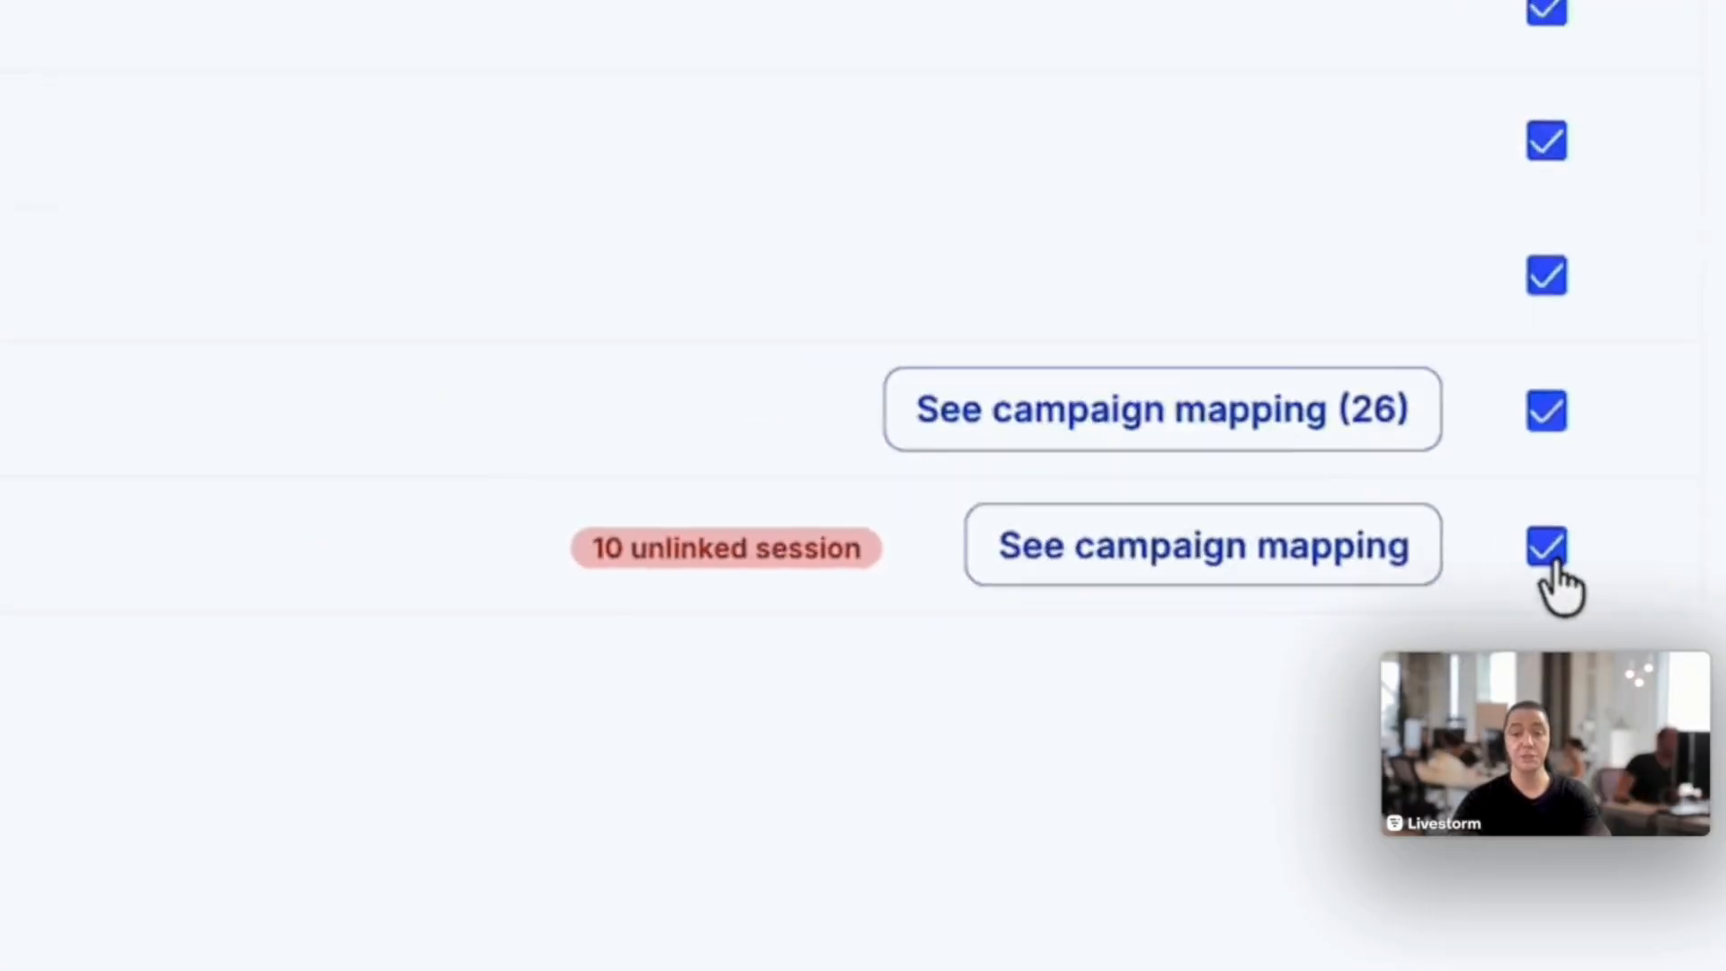